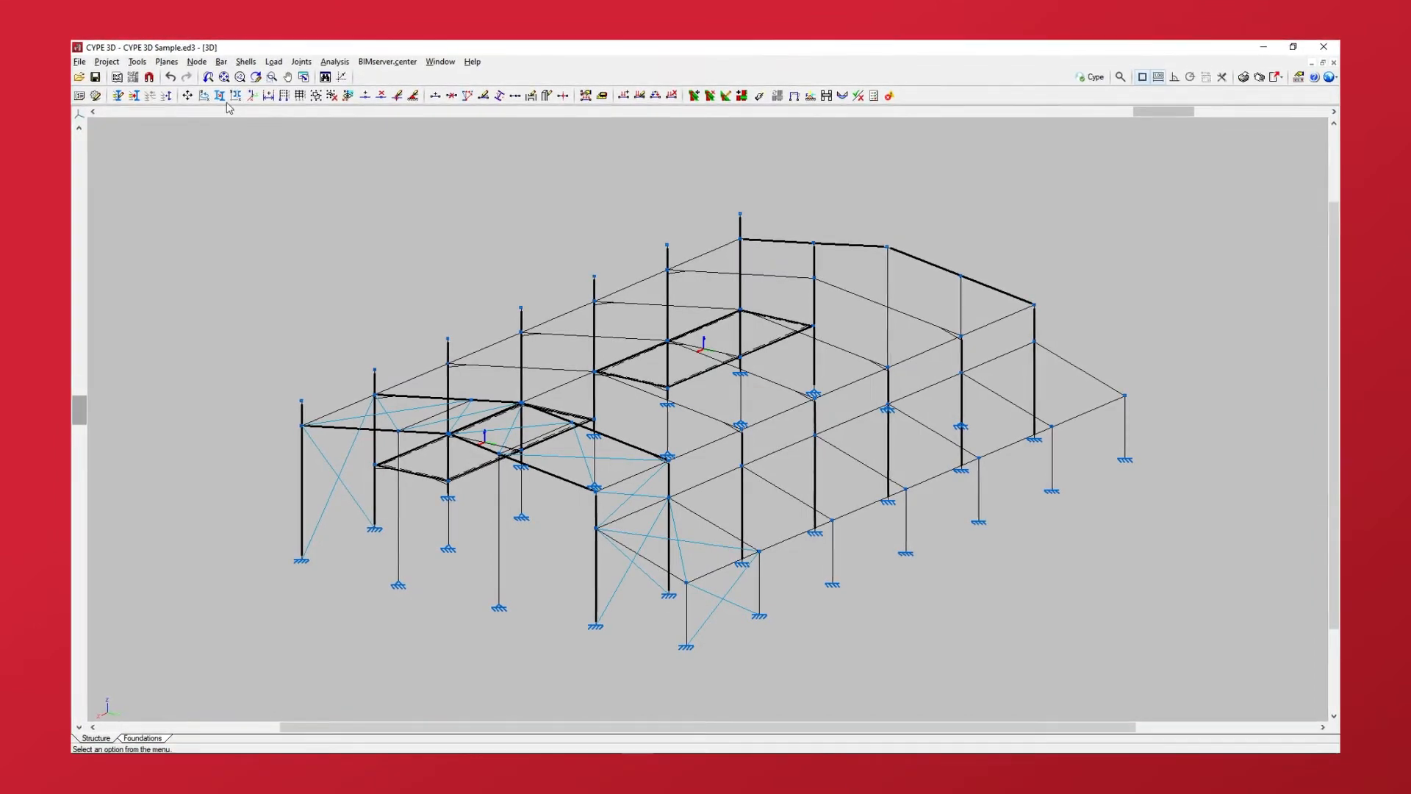
Open the integration strips editor for shell S1, the floor slab at the far end of the building's long side
left_click(246, 64)
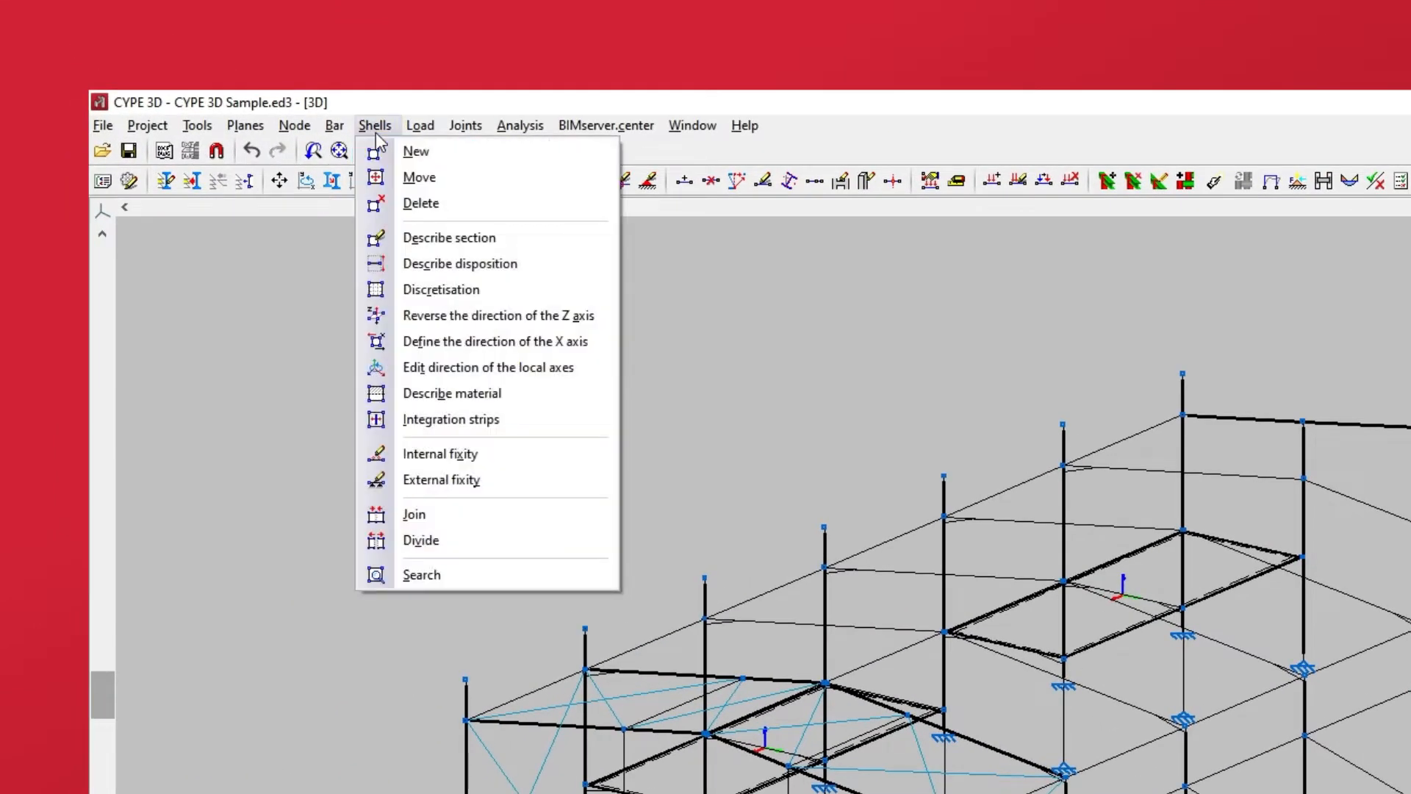
left_click(392, 424)
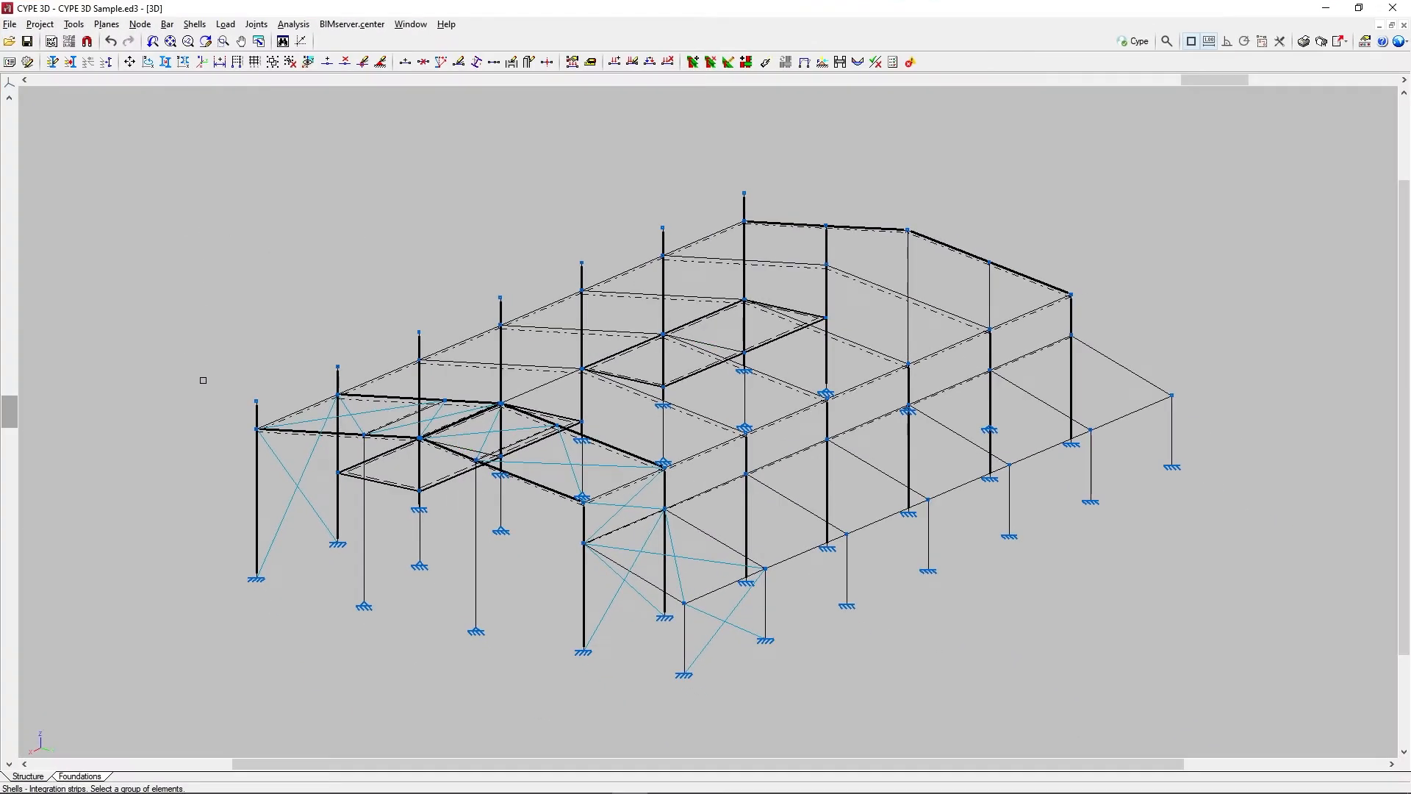
middle_click_drag(203, 454, 573, 451)
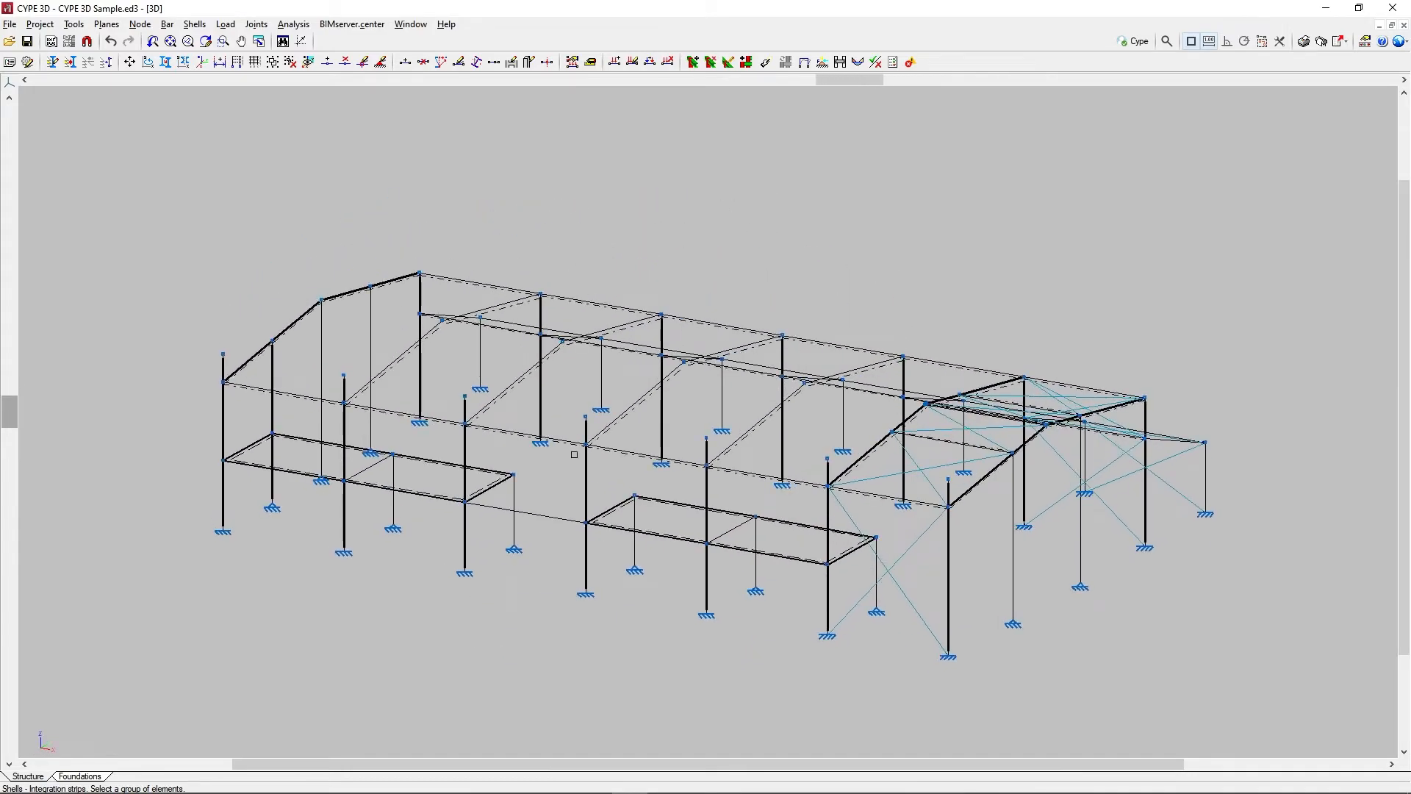
left_click(651, 519)
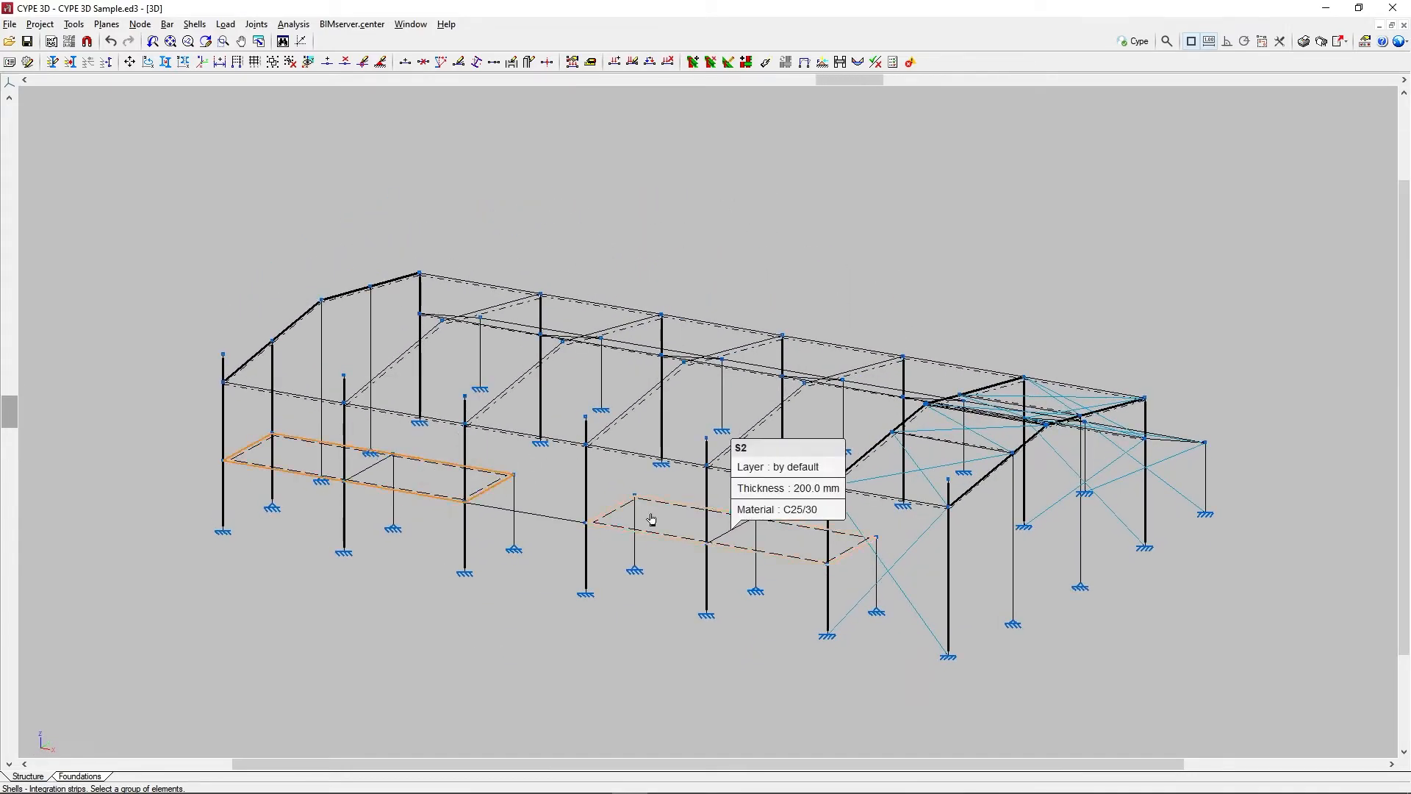
right_click(569, 487)
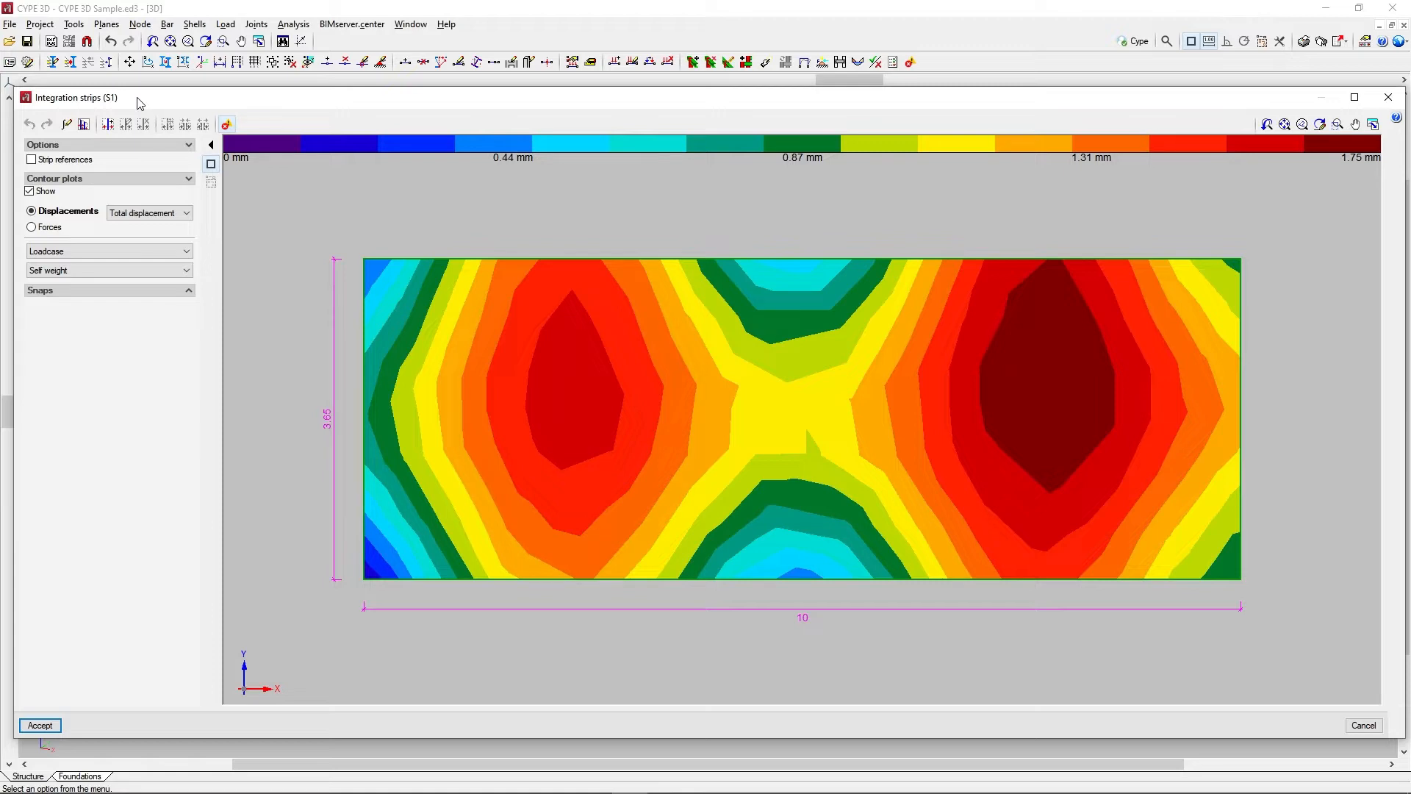
Turn on the strip references, and switch the contour plot display off and on again
left_click(32, 160)
left_click(30, 191)
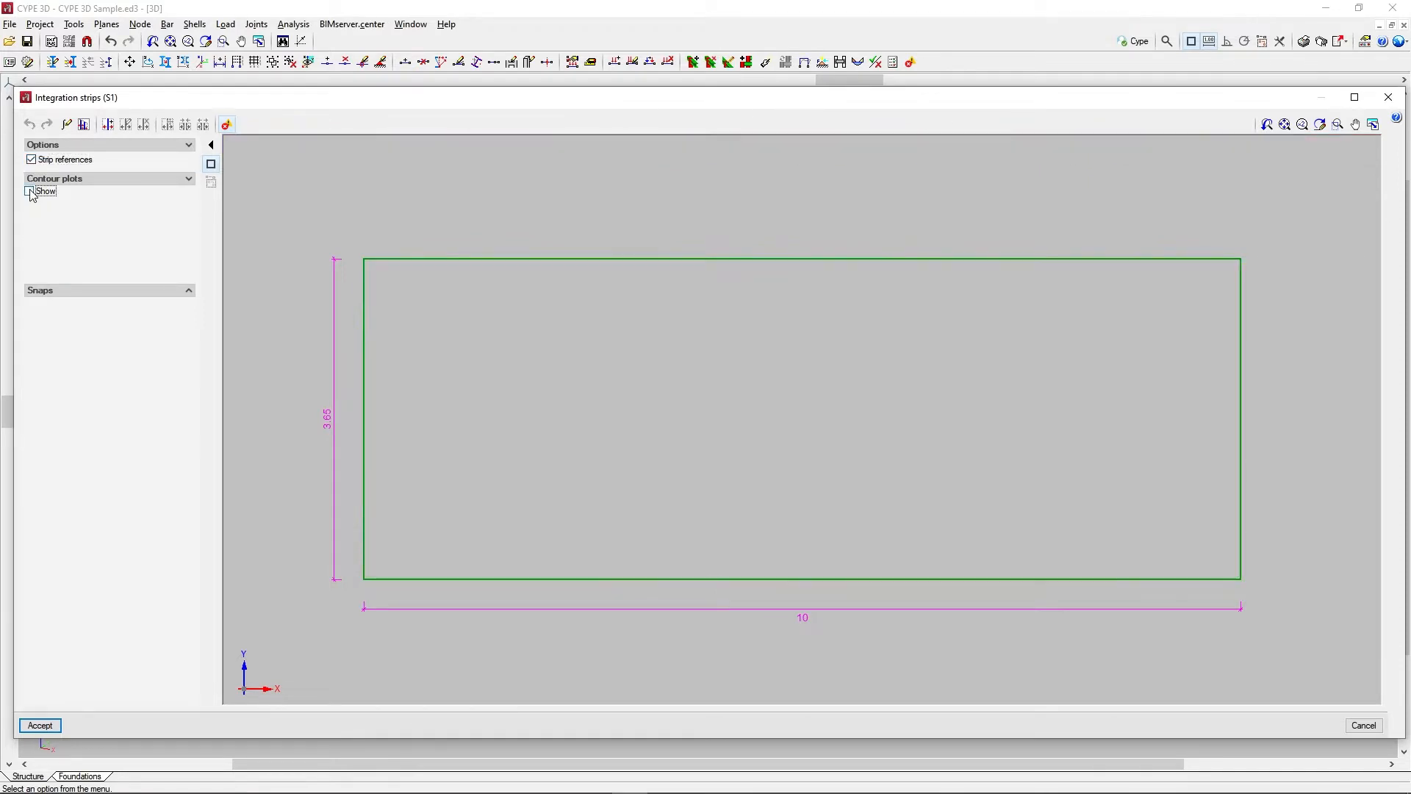
left_click(30, 191)
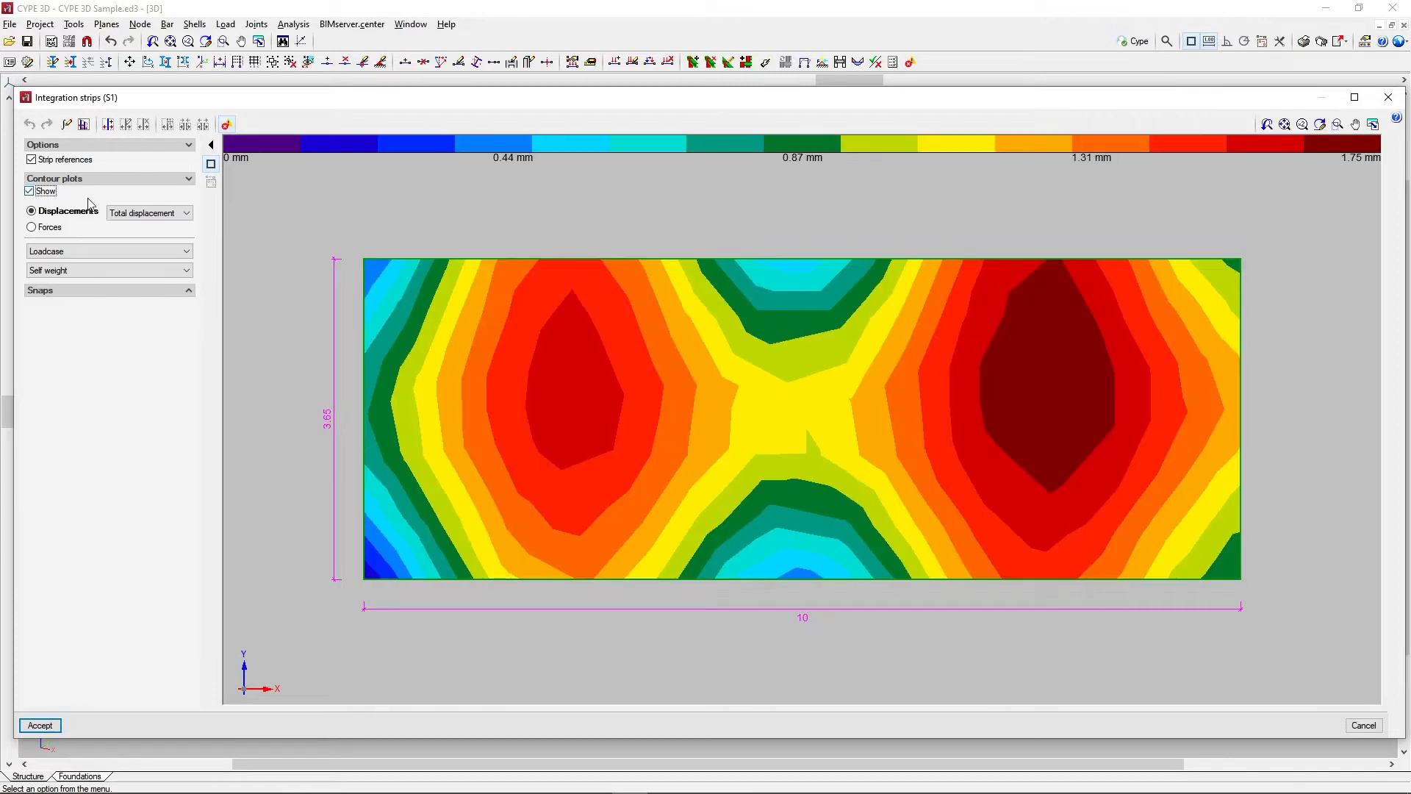
Examine the displacement and force options for the contour plots, return to displacements, and expand the snap options
left_click(184, 214)
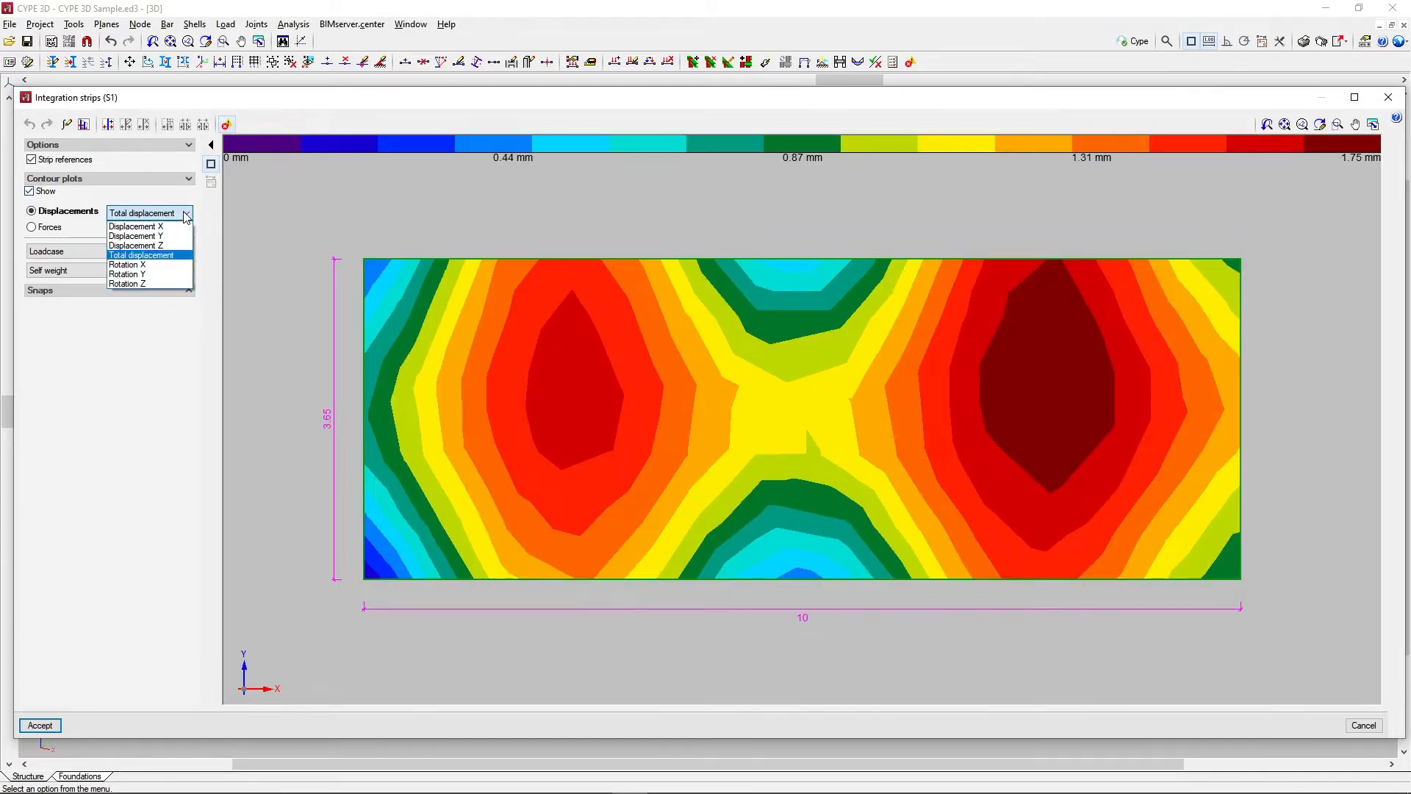
left_click(184, 214)
left_click(32, 227)
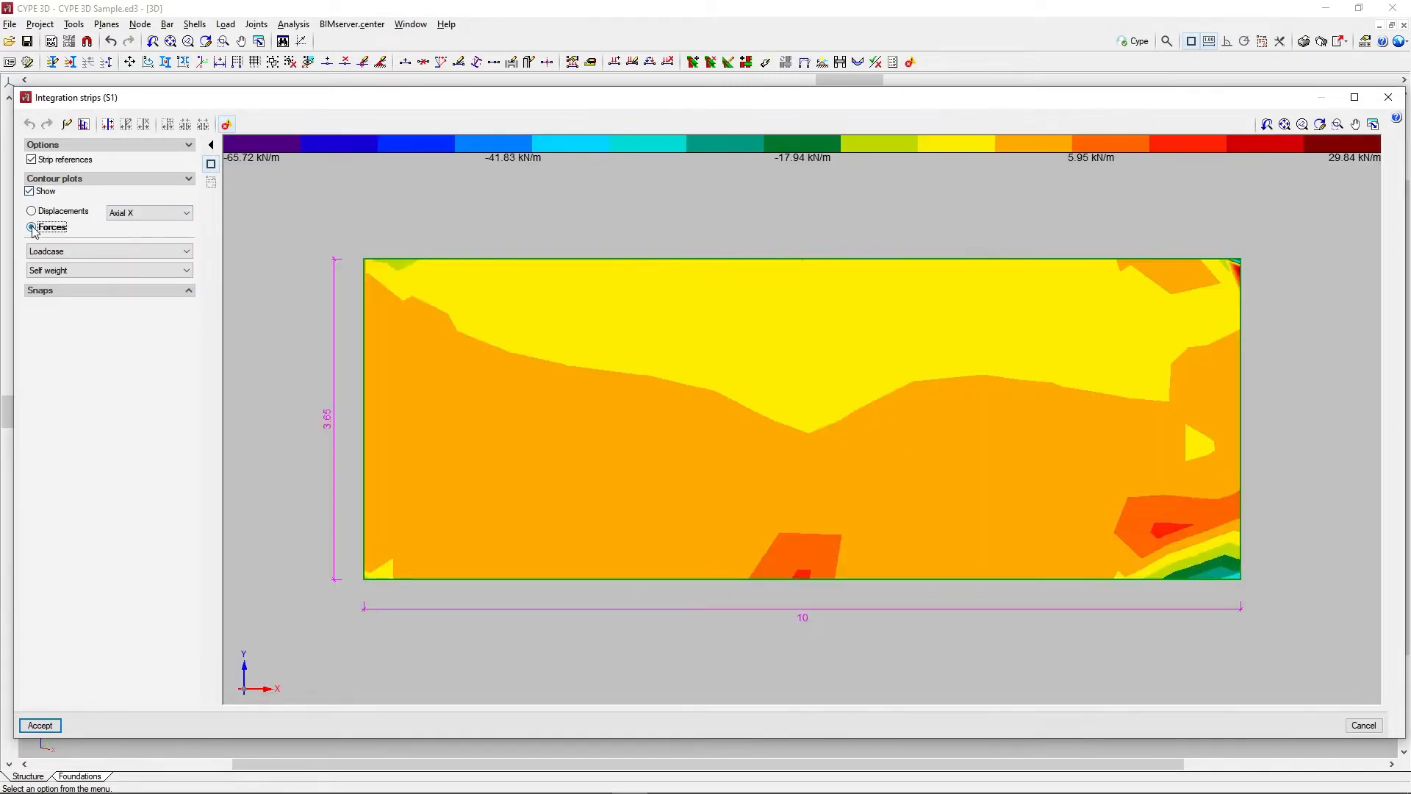
left_click(187, 213)
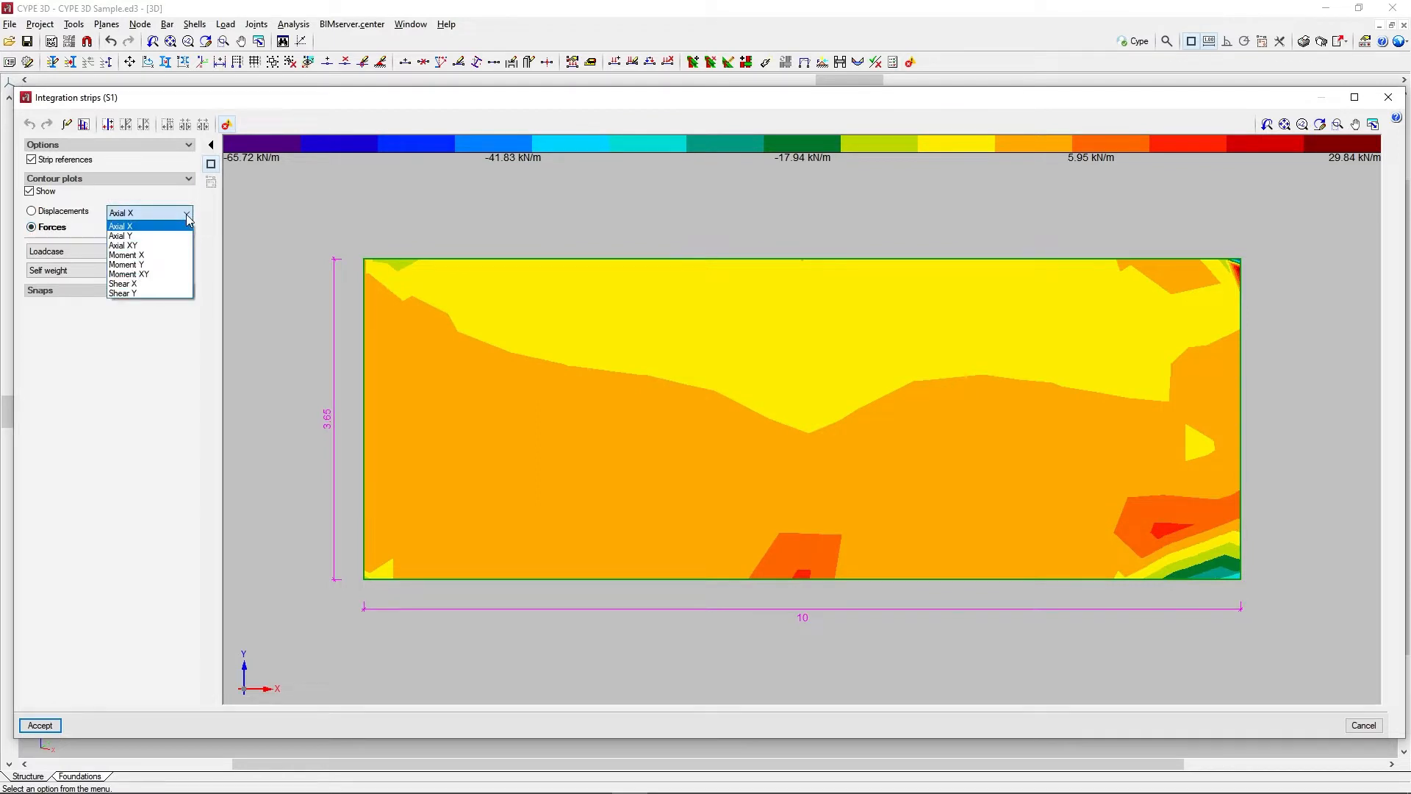
left_click(187, 215)
left_click(33, 212)
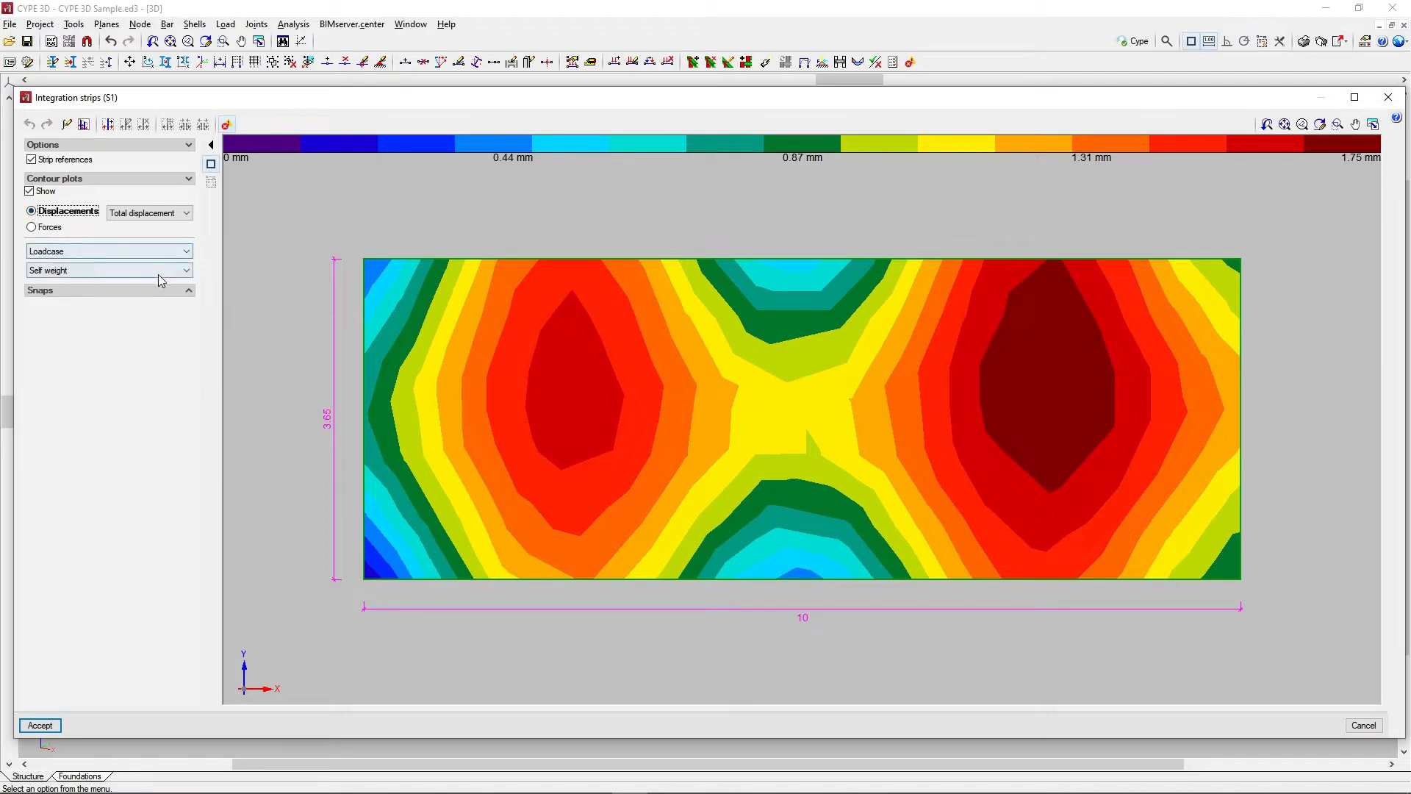
left_click(189, 291)
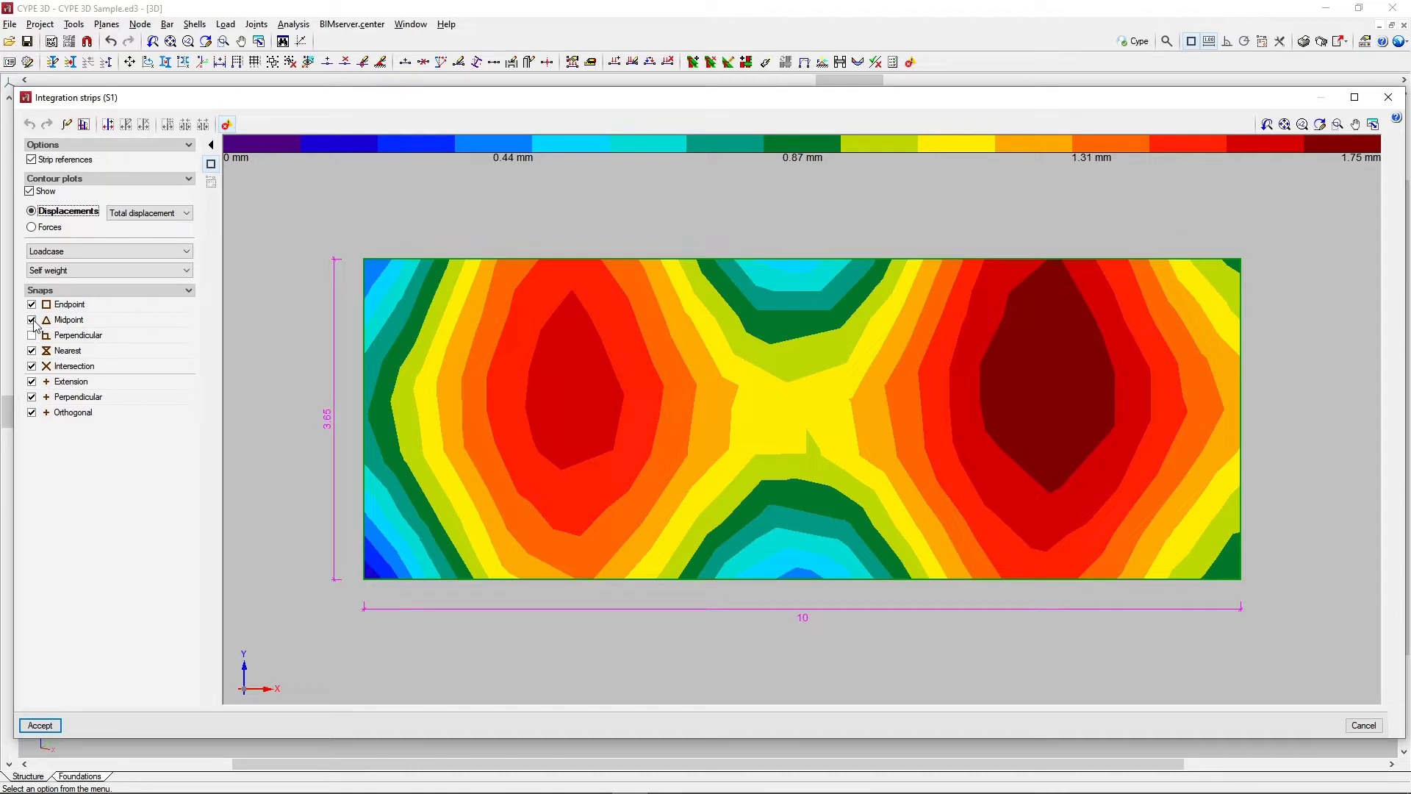
Base the integration of forces in strips on the nodal forces and read the help on the calculation methods
left_click(67, 125)
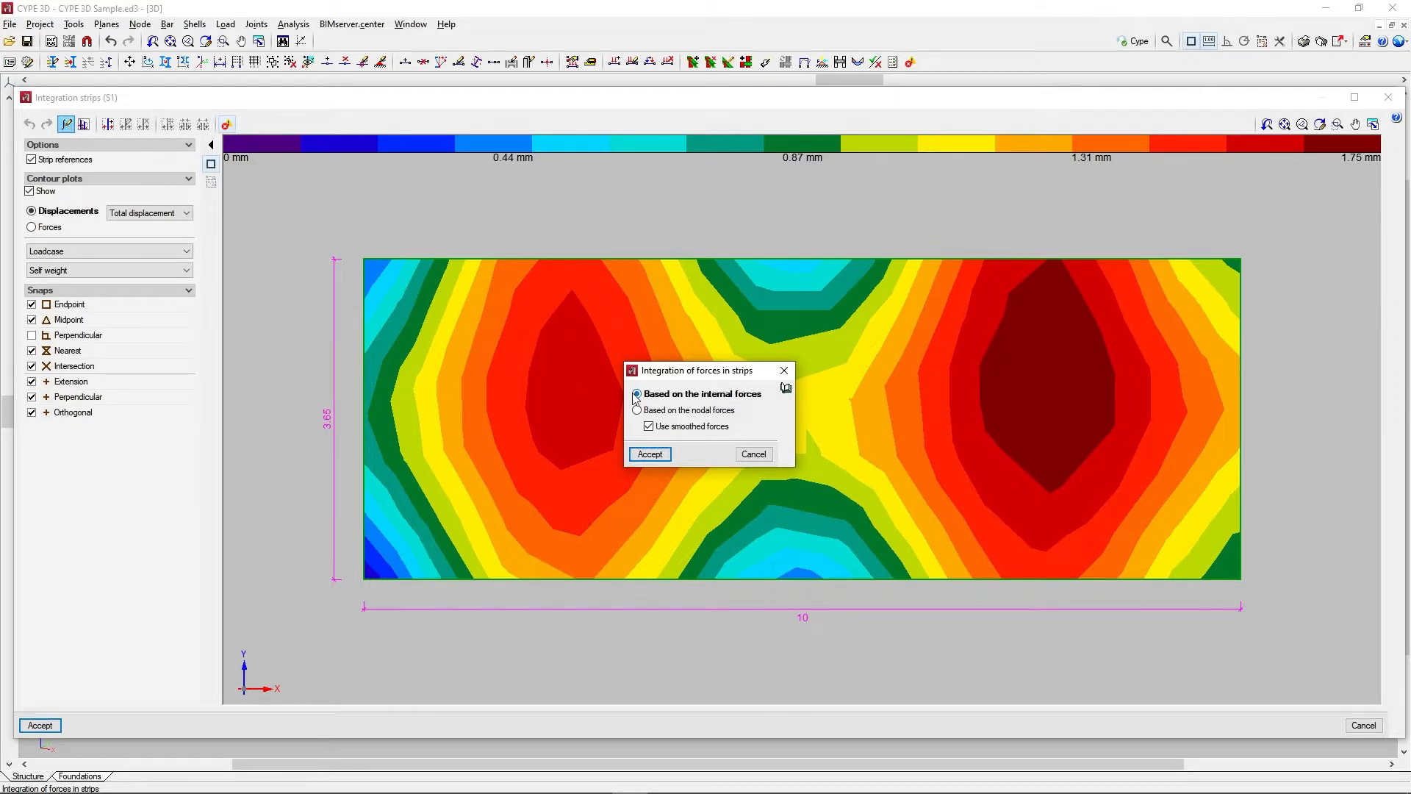
left_click(649, 426)
left_click(637, 411)
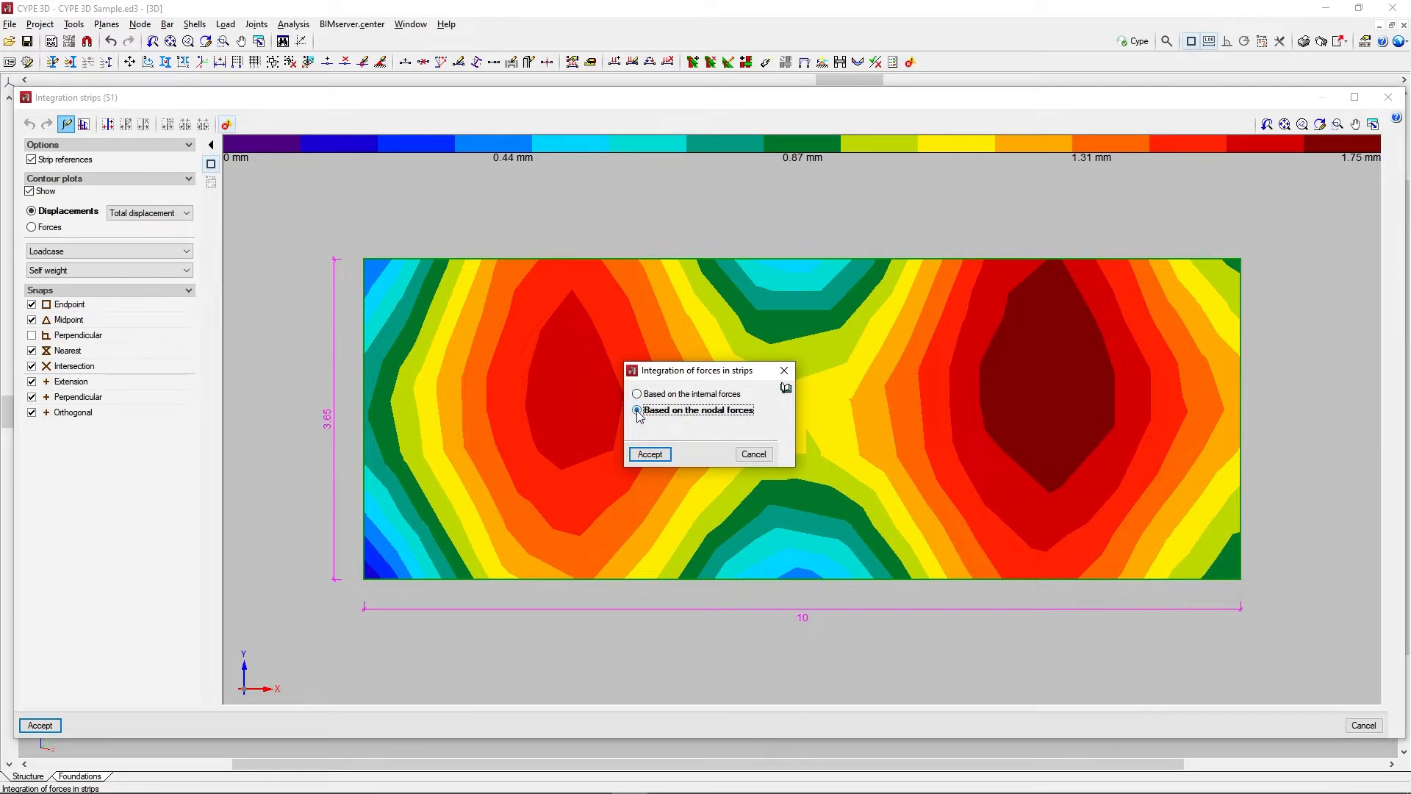
left_click(786, 388)
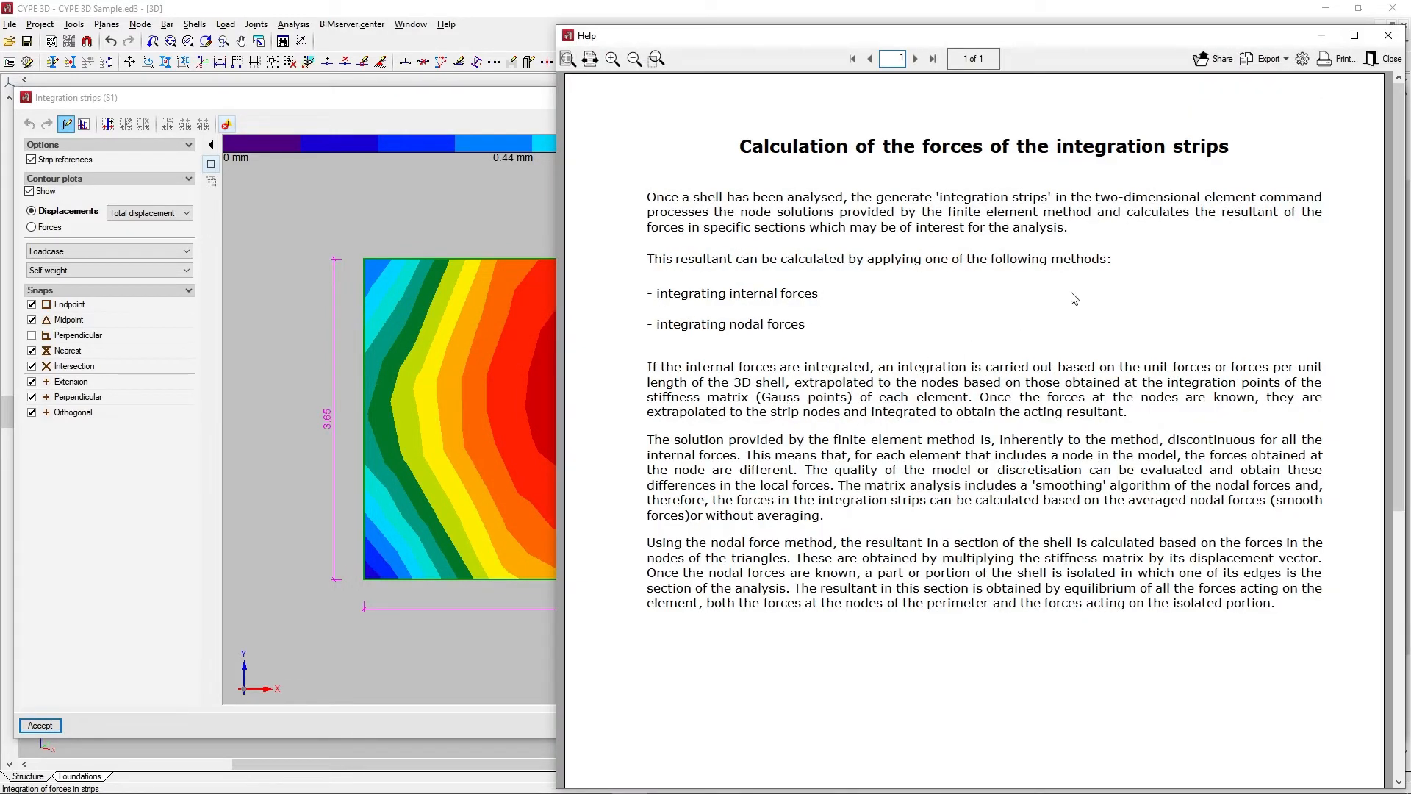
left_click(1372, 65)
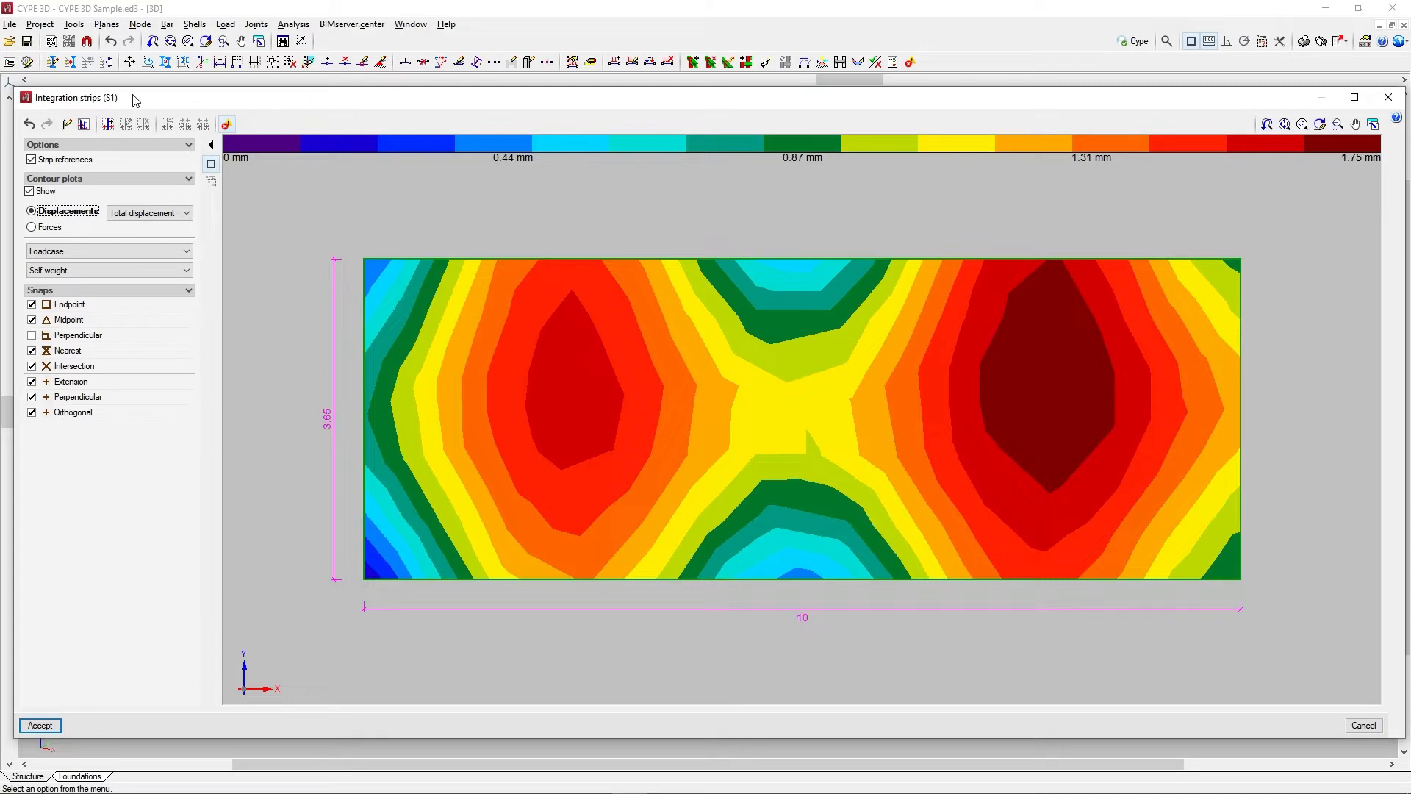
Generate integration strips 250 cm wide in a zone covering the left half of the shell, over its full height
left_click(79, 128)
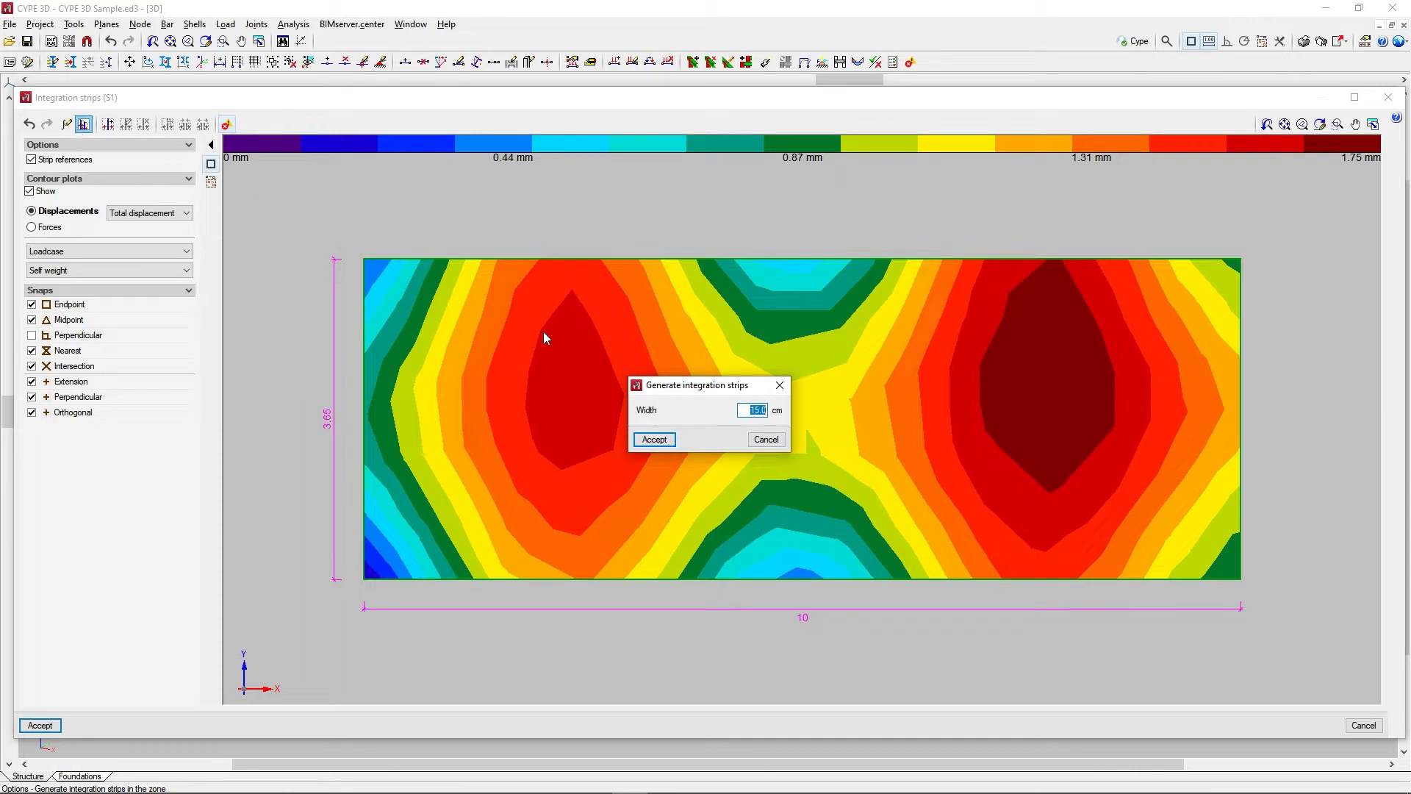
type("250")
left_click(654, 440)
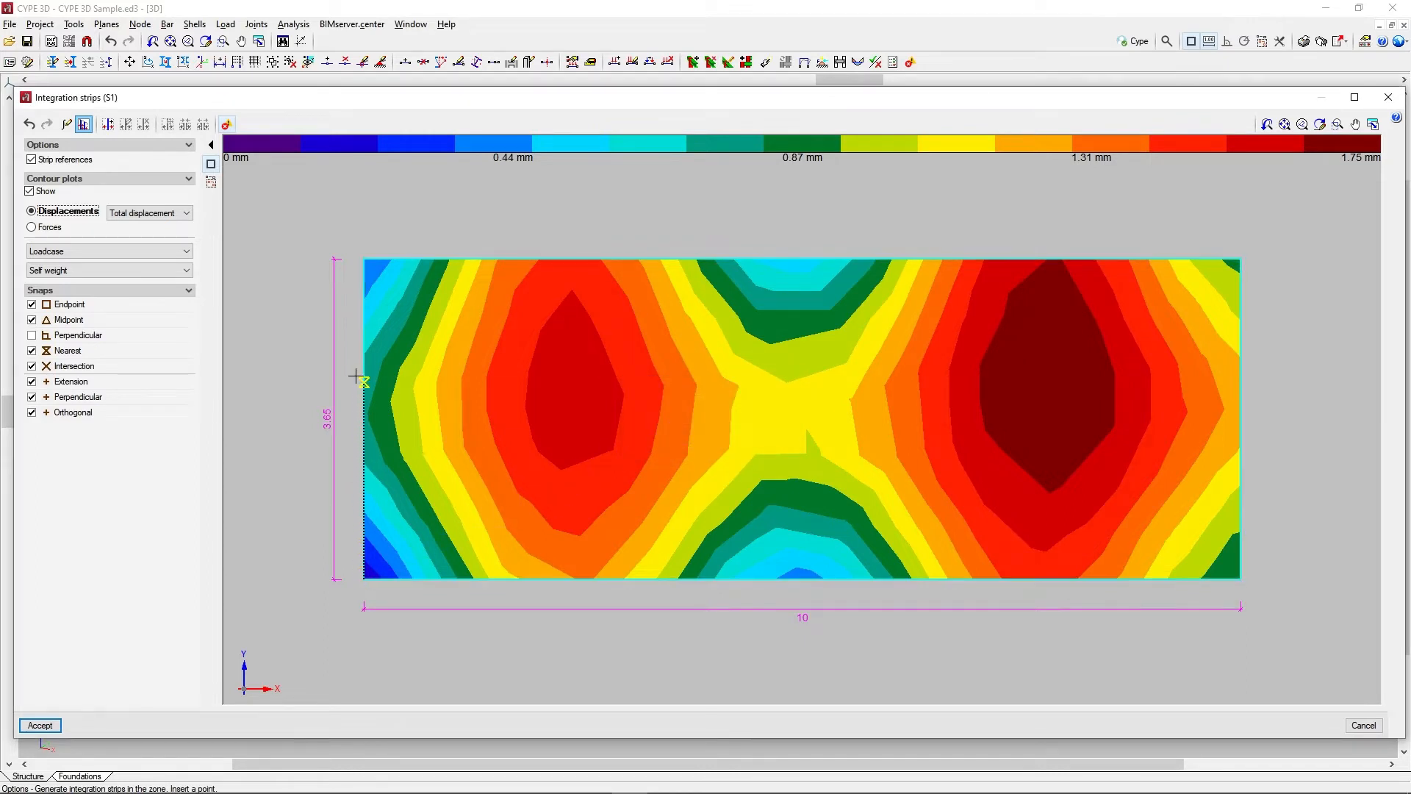
left_click(380, 259)
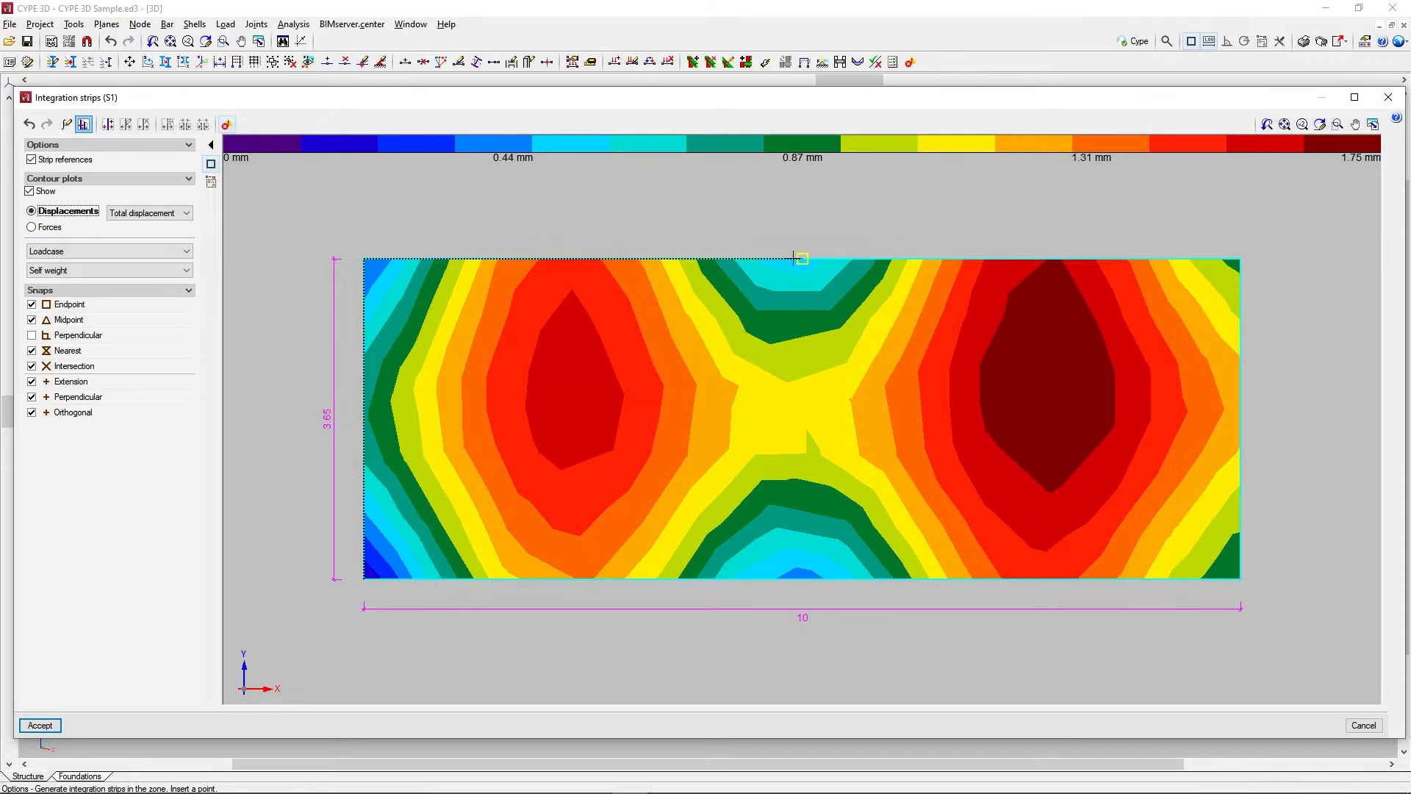
left_click(802, 258)
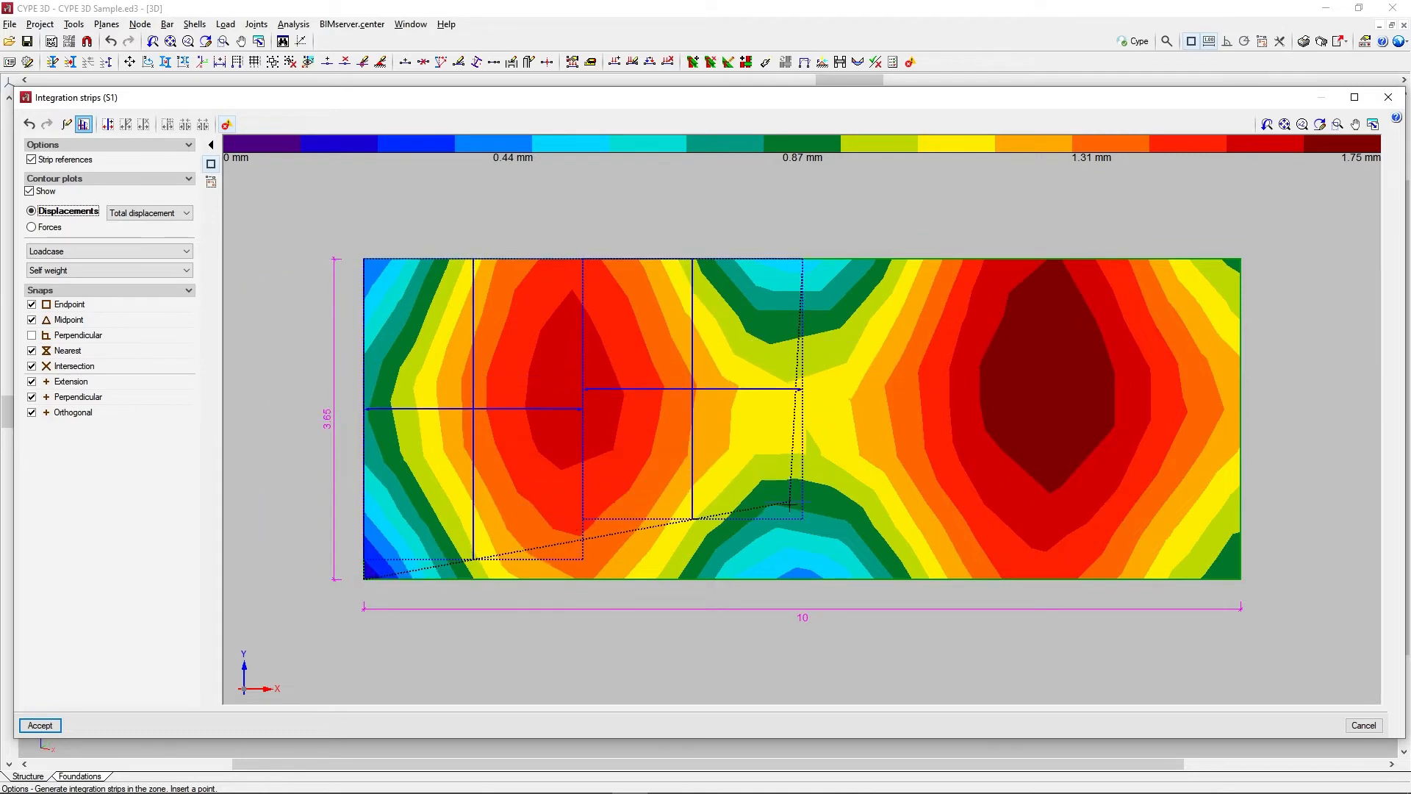
left_click(802, 578)
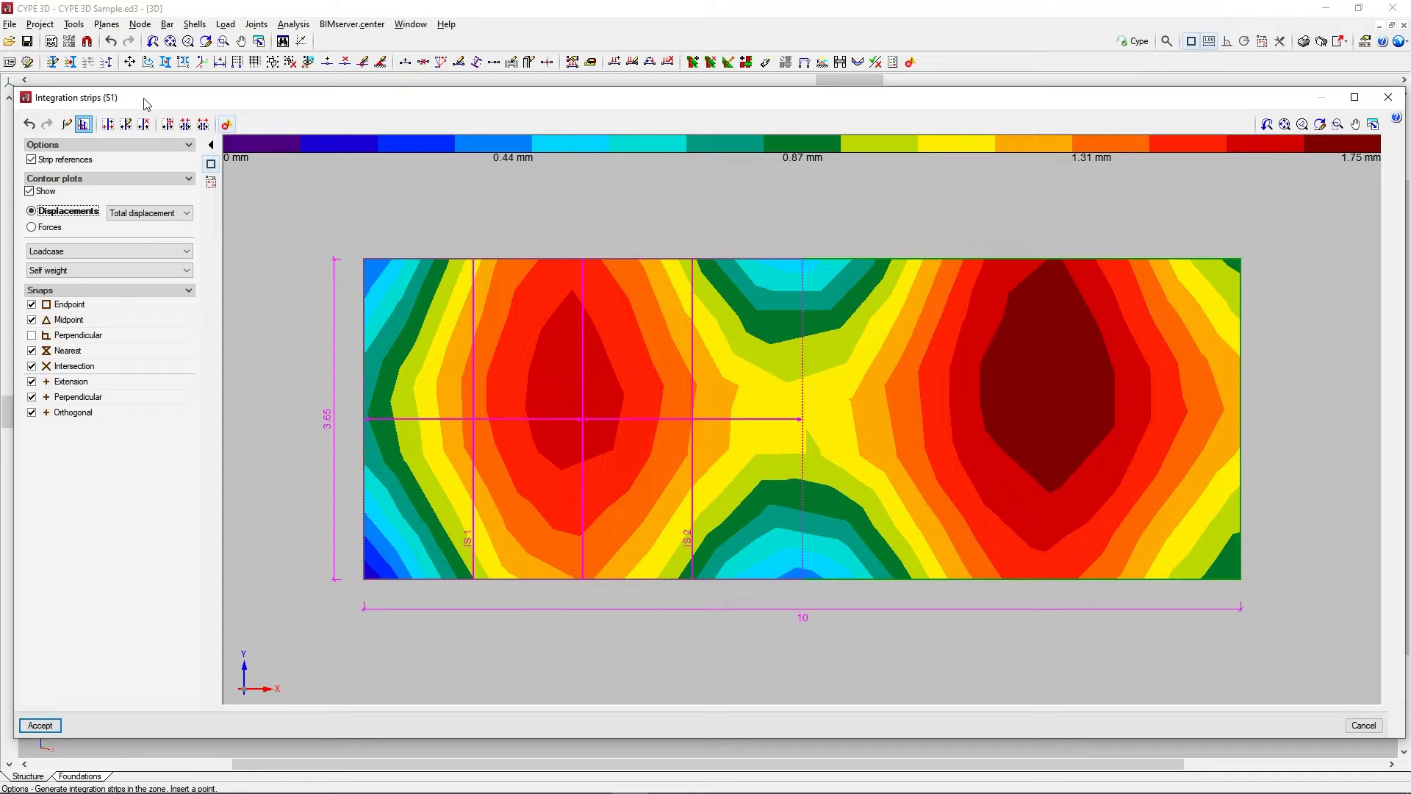
Add a horizontal integration strip 200 cm wide running inward from the midpoint of the shell's right edge
left_click(108, 125)
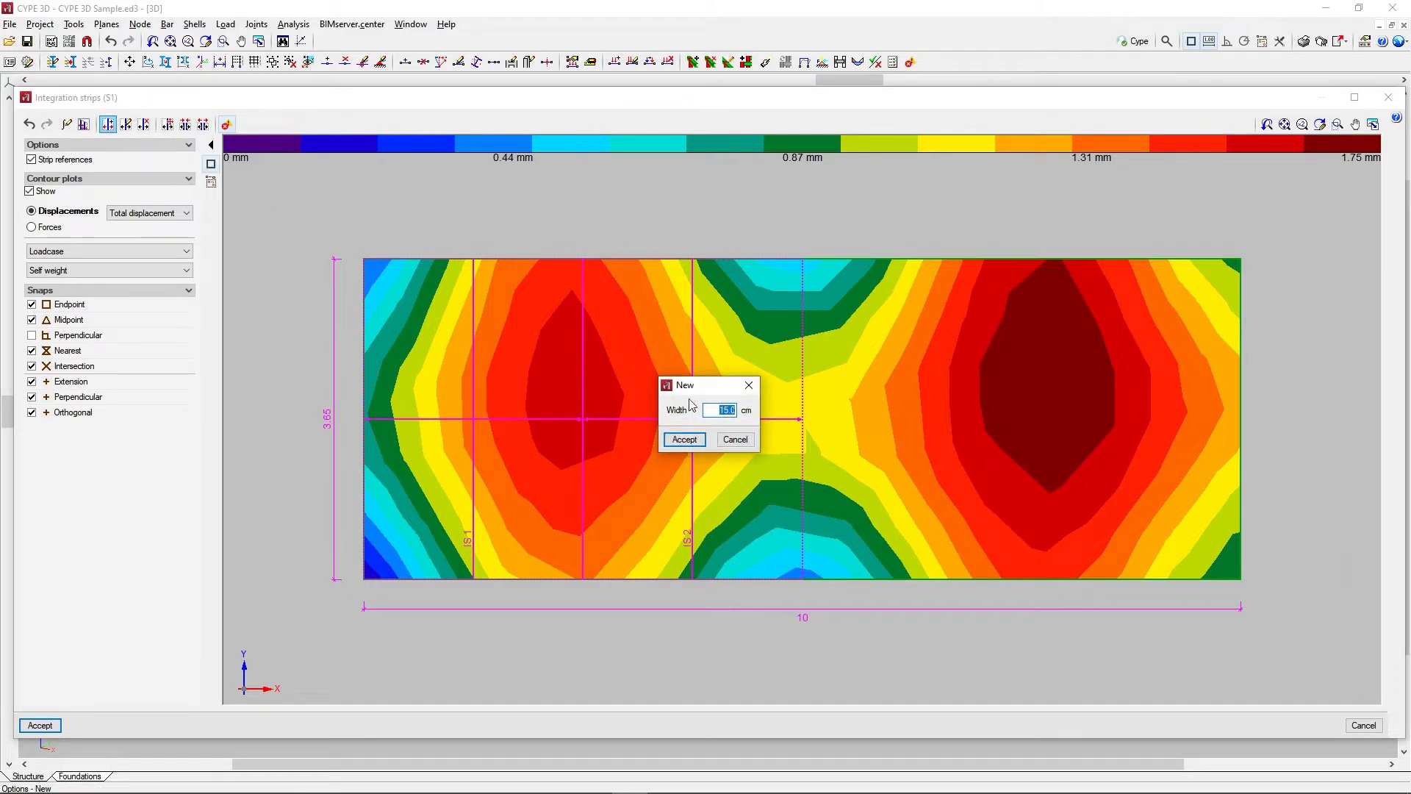
type("200")
left_click(698, 439)
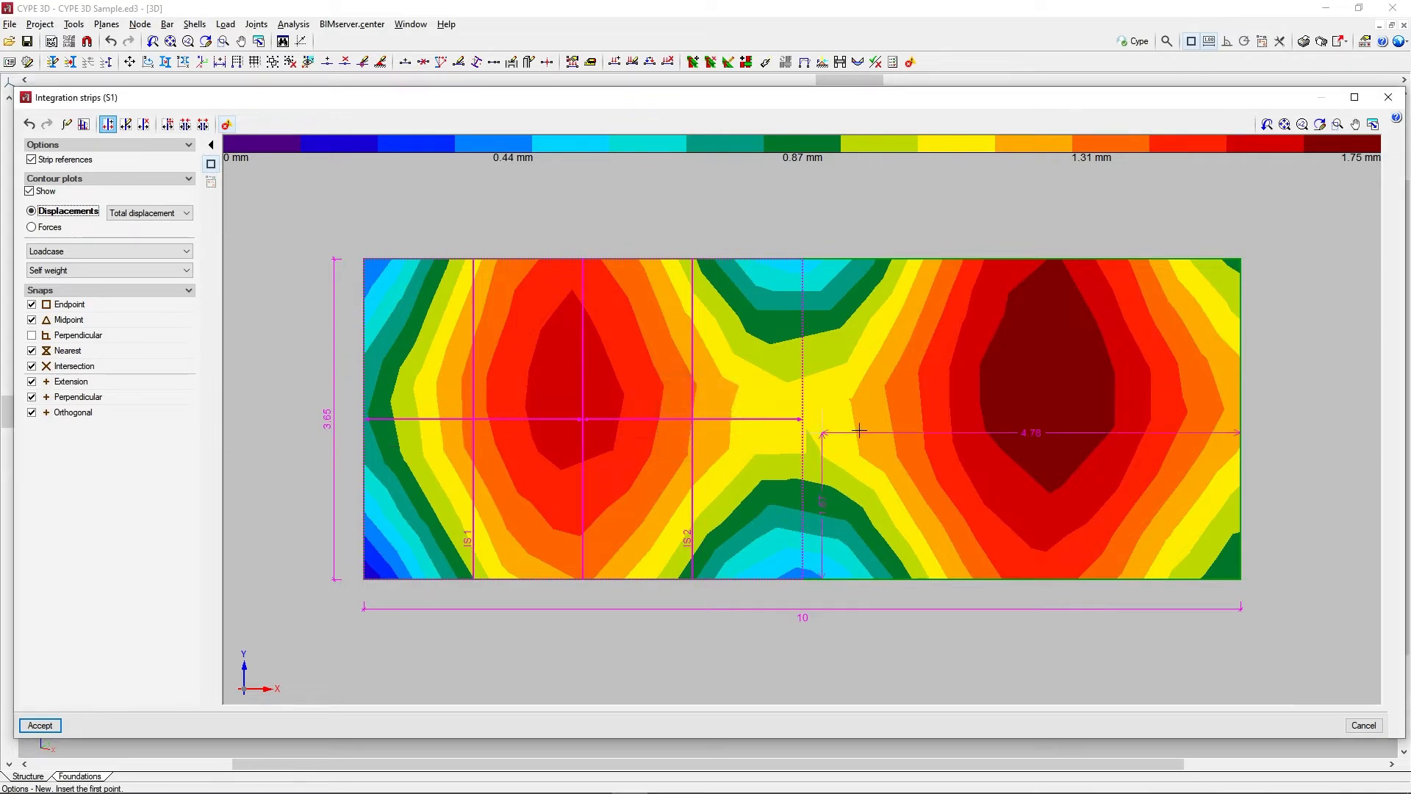
left_click(1239, 421)
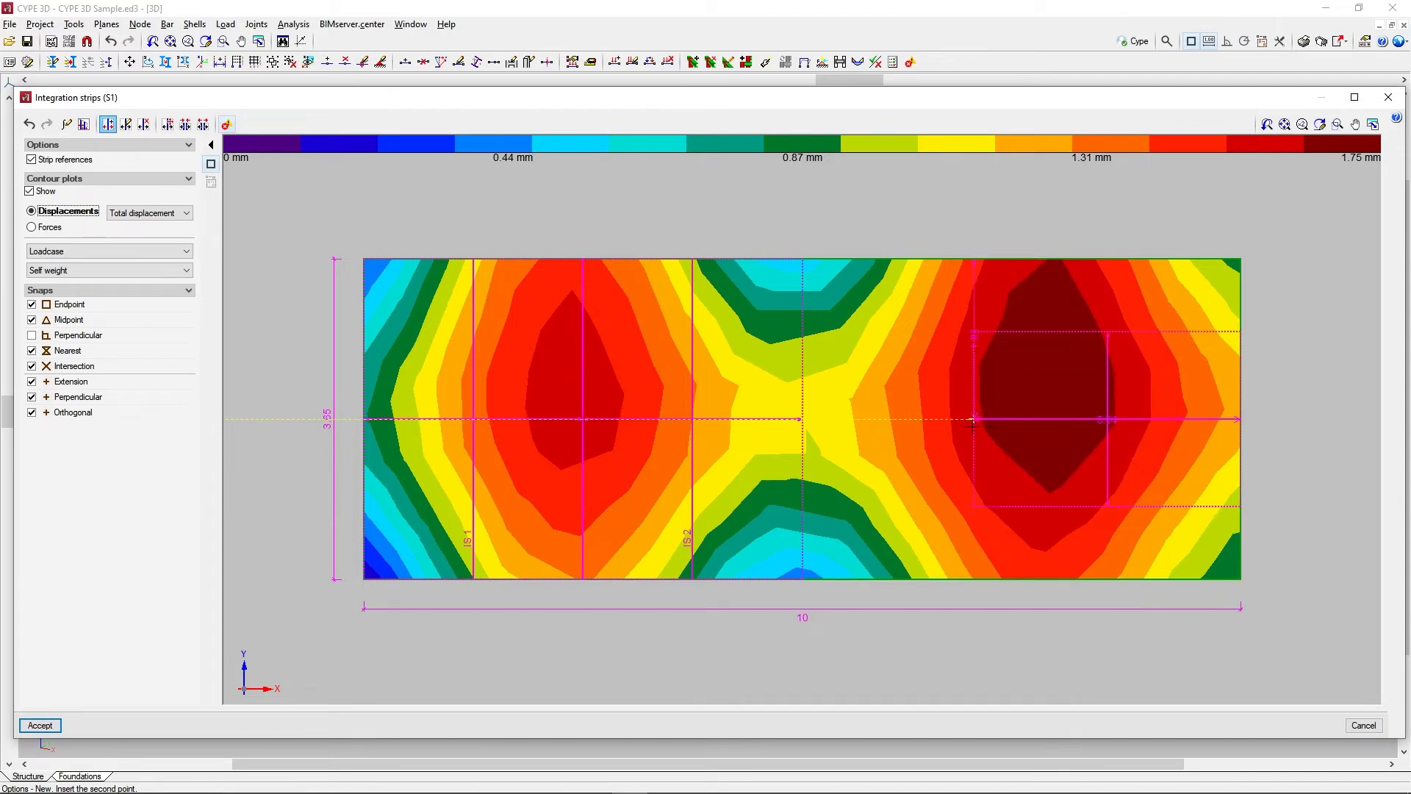
left_click(955, 419)
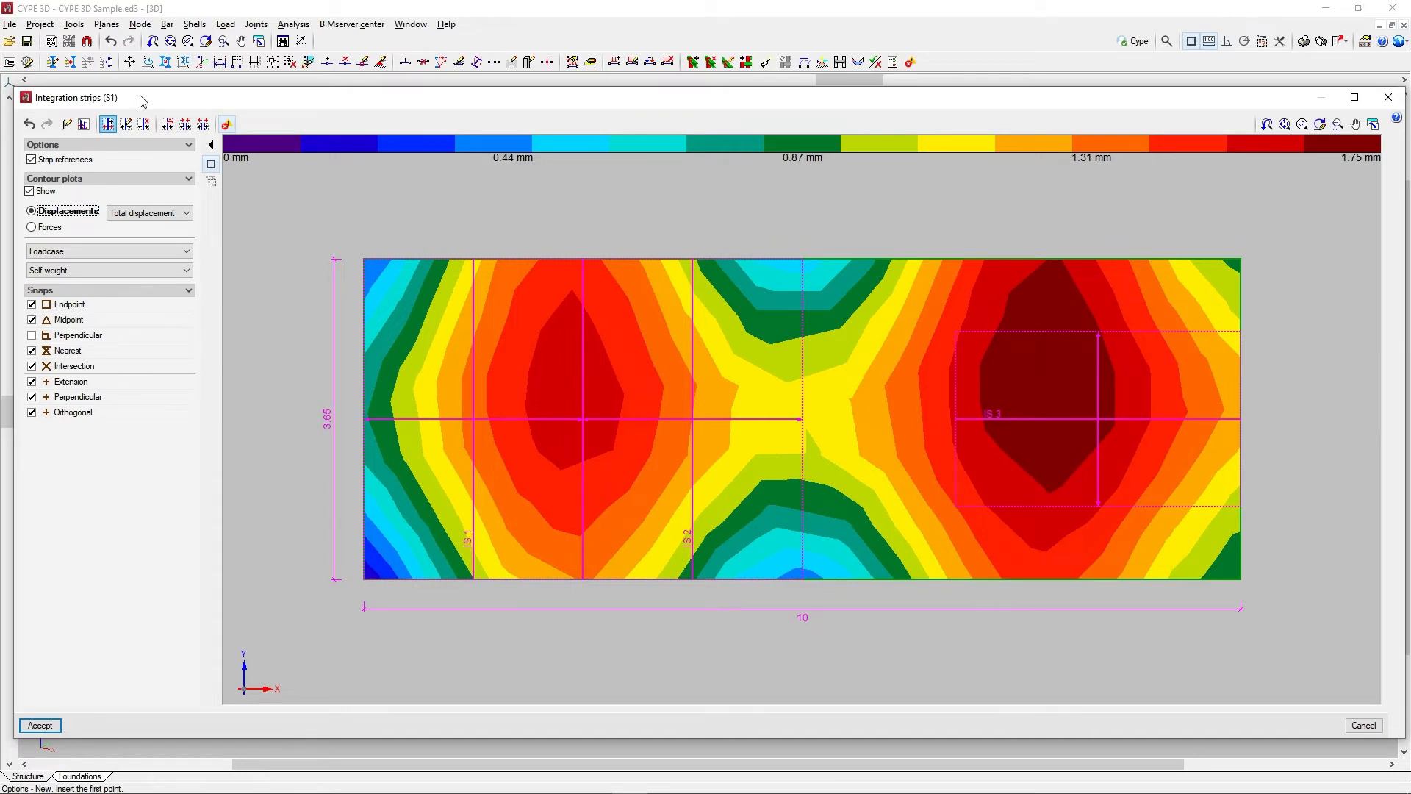
Set the horizontal strip IS 3 to a width of 158 cm with 20 force points
left_click(126, 124)
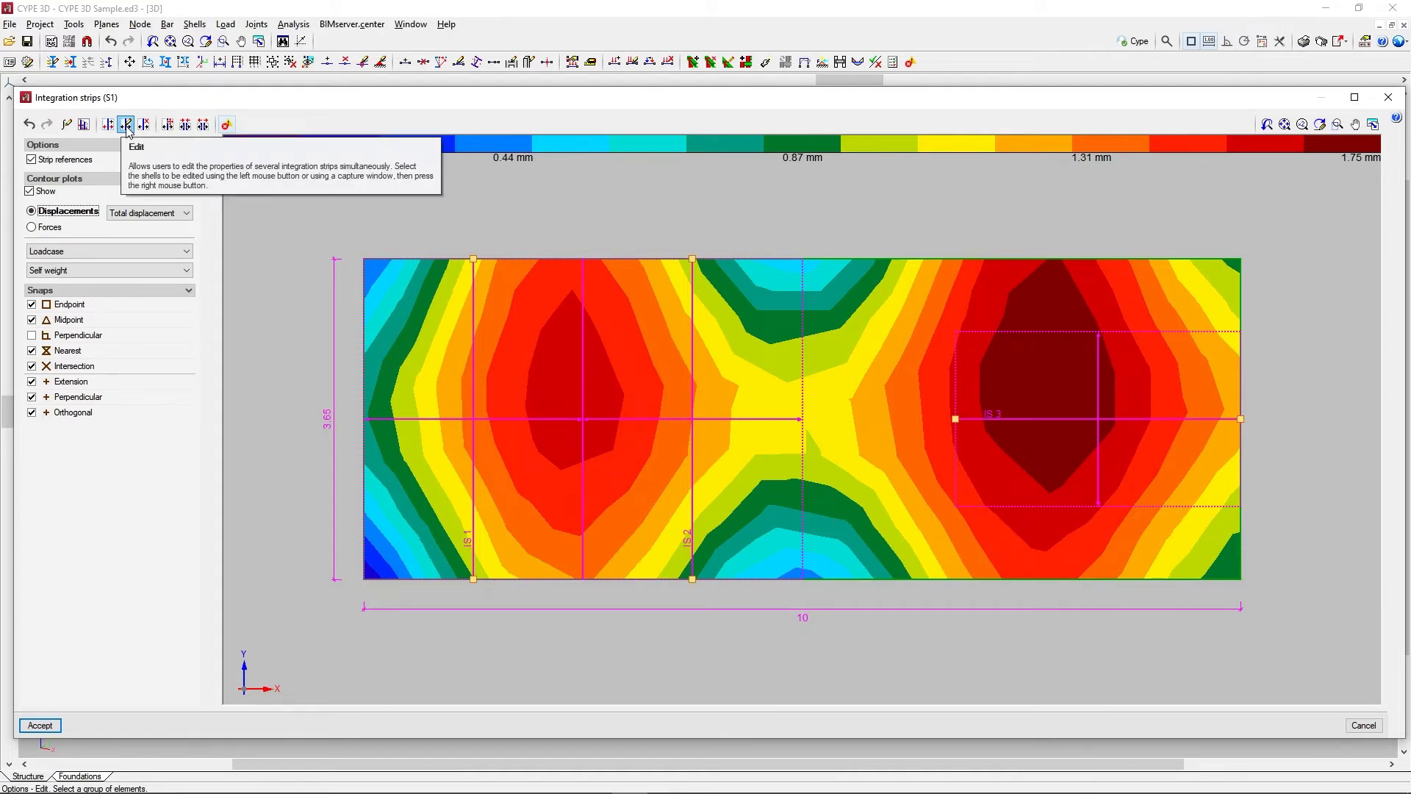
left_click(953, 395)
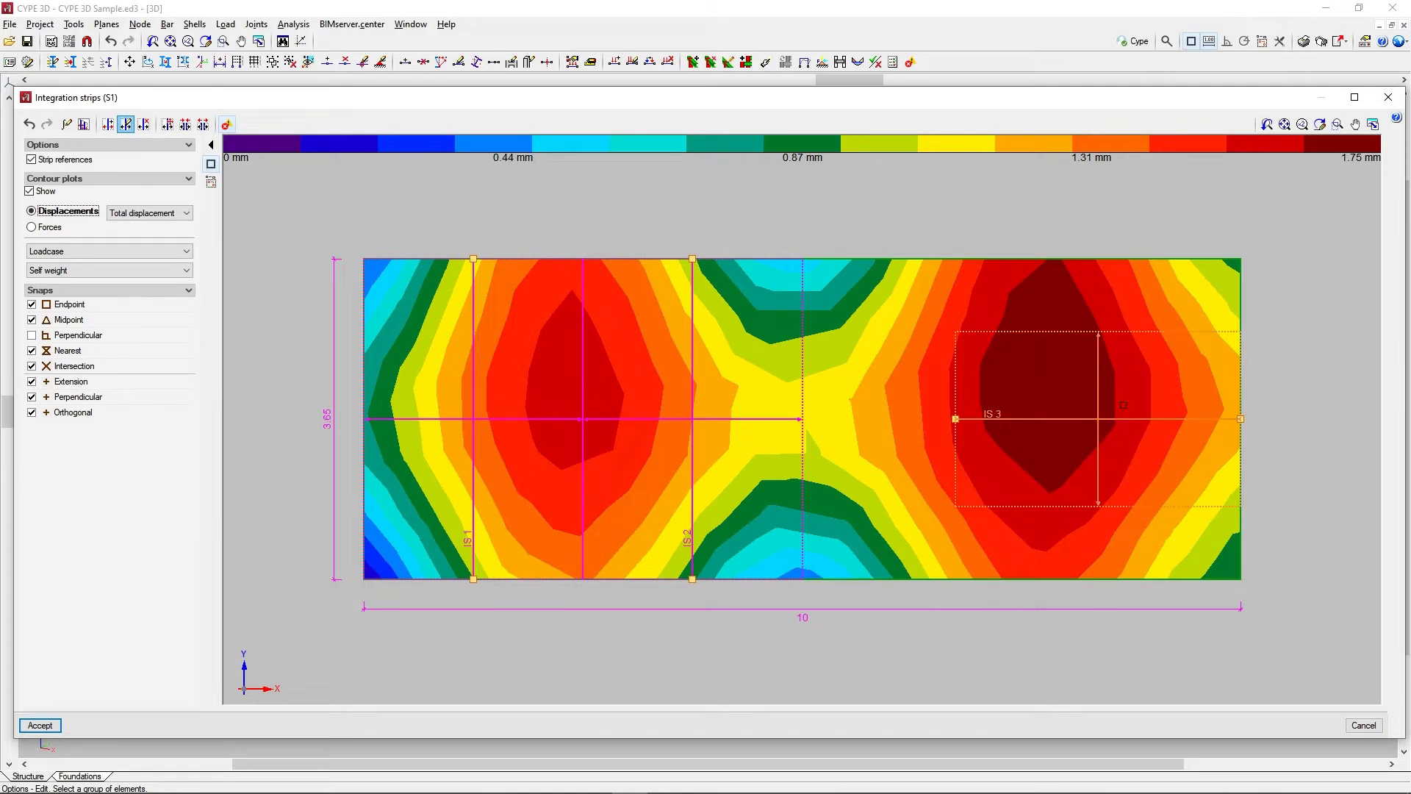
left_click(1150, 388)
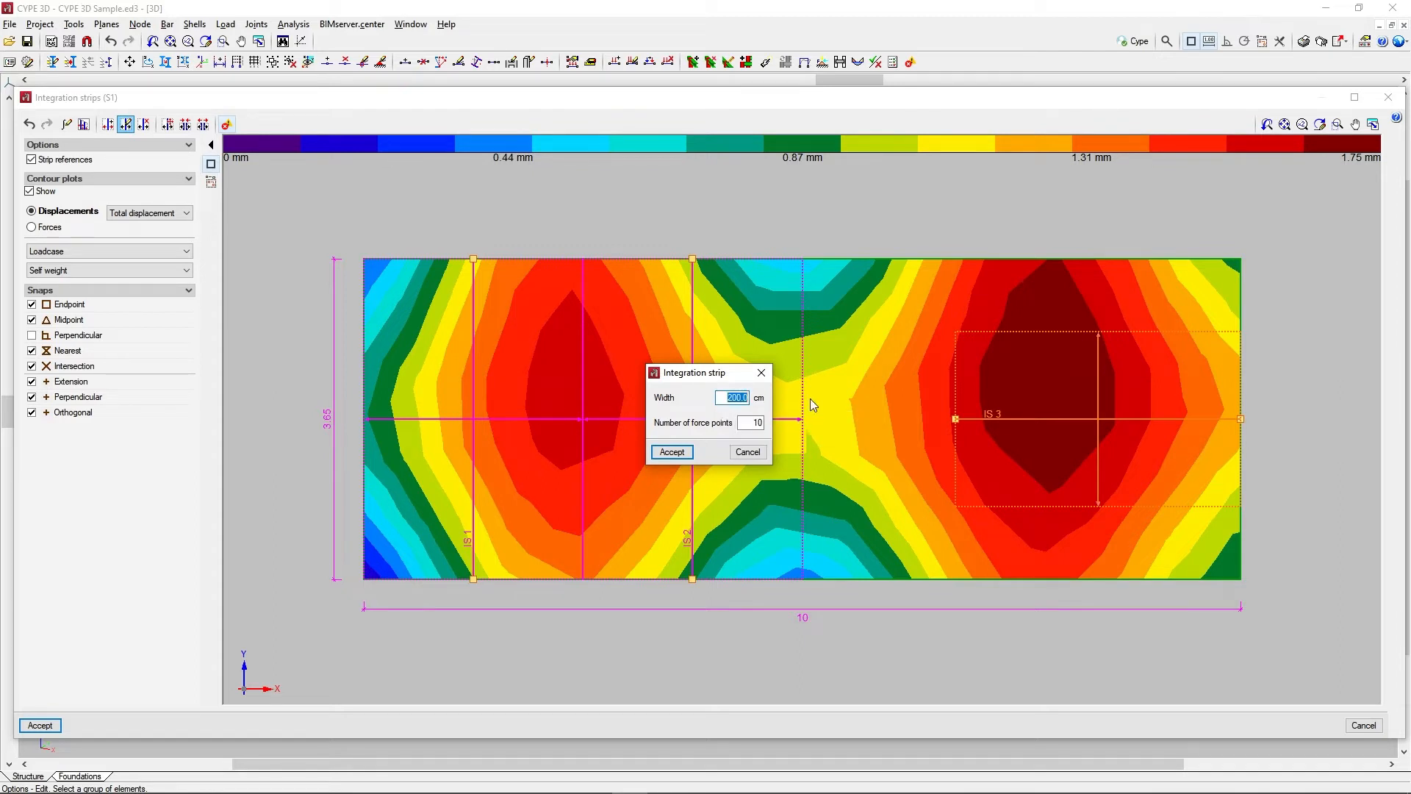
type("158")
key("Tab")
type("20")
left_click(672, 451)
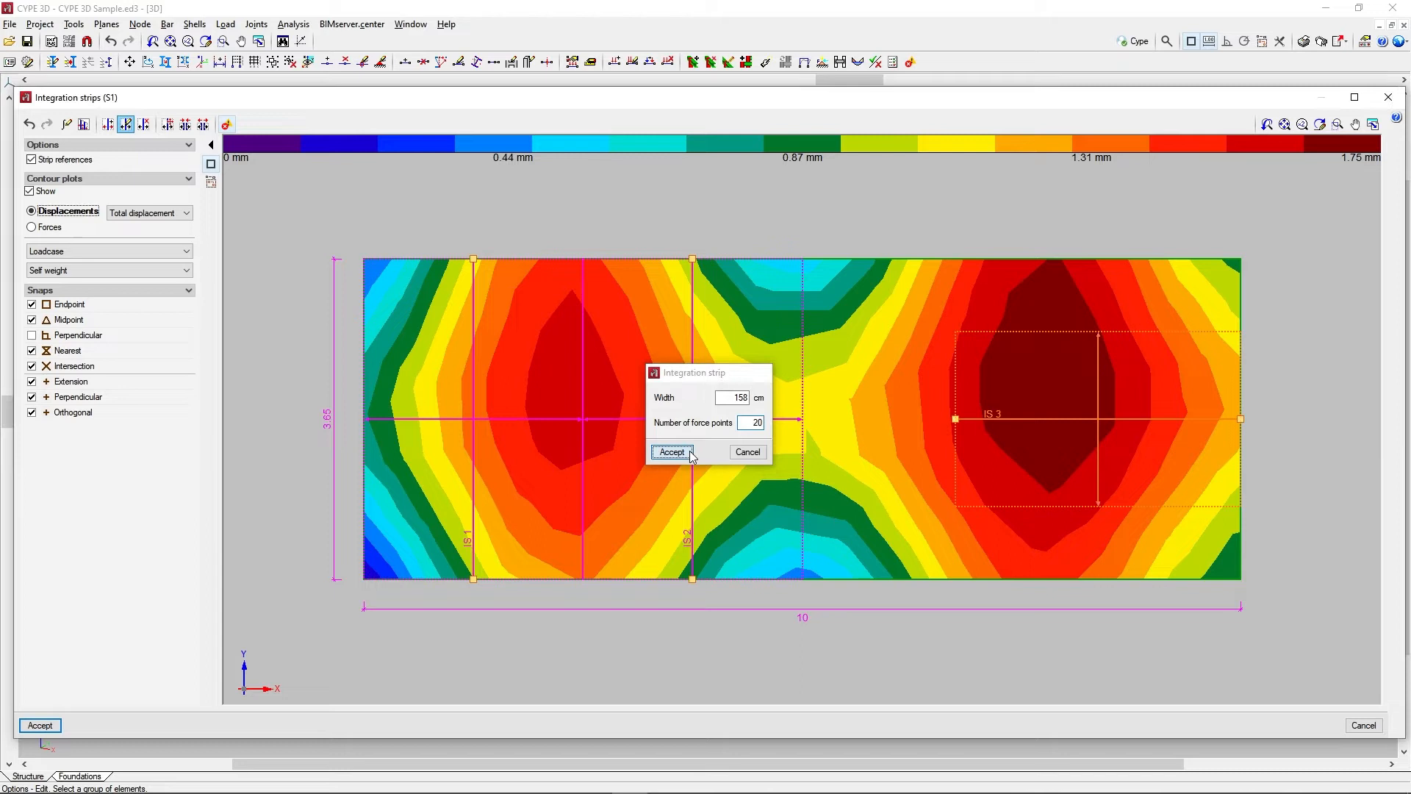
Delete the horizontal integration strip IS 3 from the right half of the shell
left_click(143, 125)
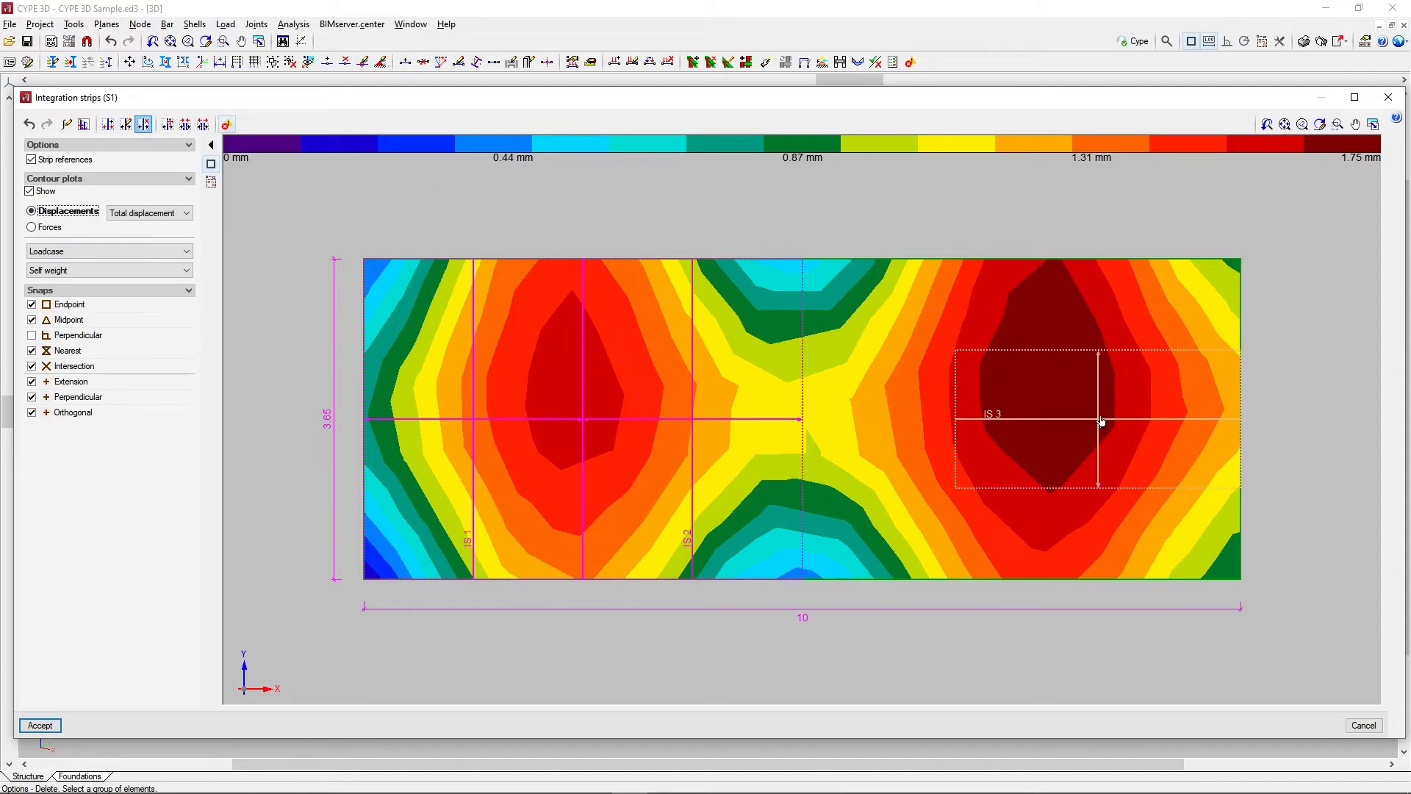
right_click(1183, 322)
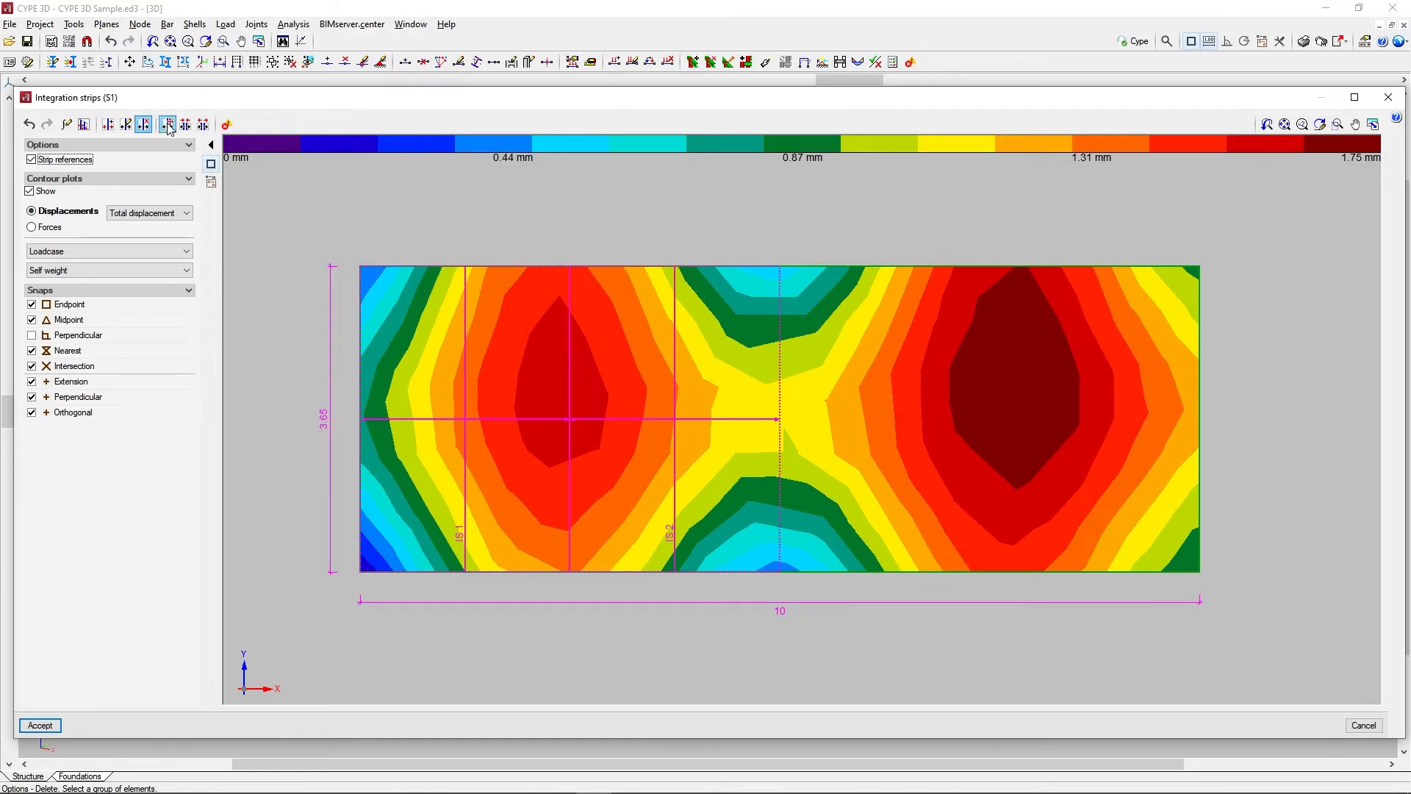
Move both ends of strip IS 2 so that it stands vertically just beyond the shell's right edge
left_click(167, 125)
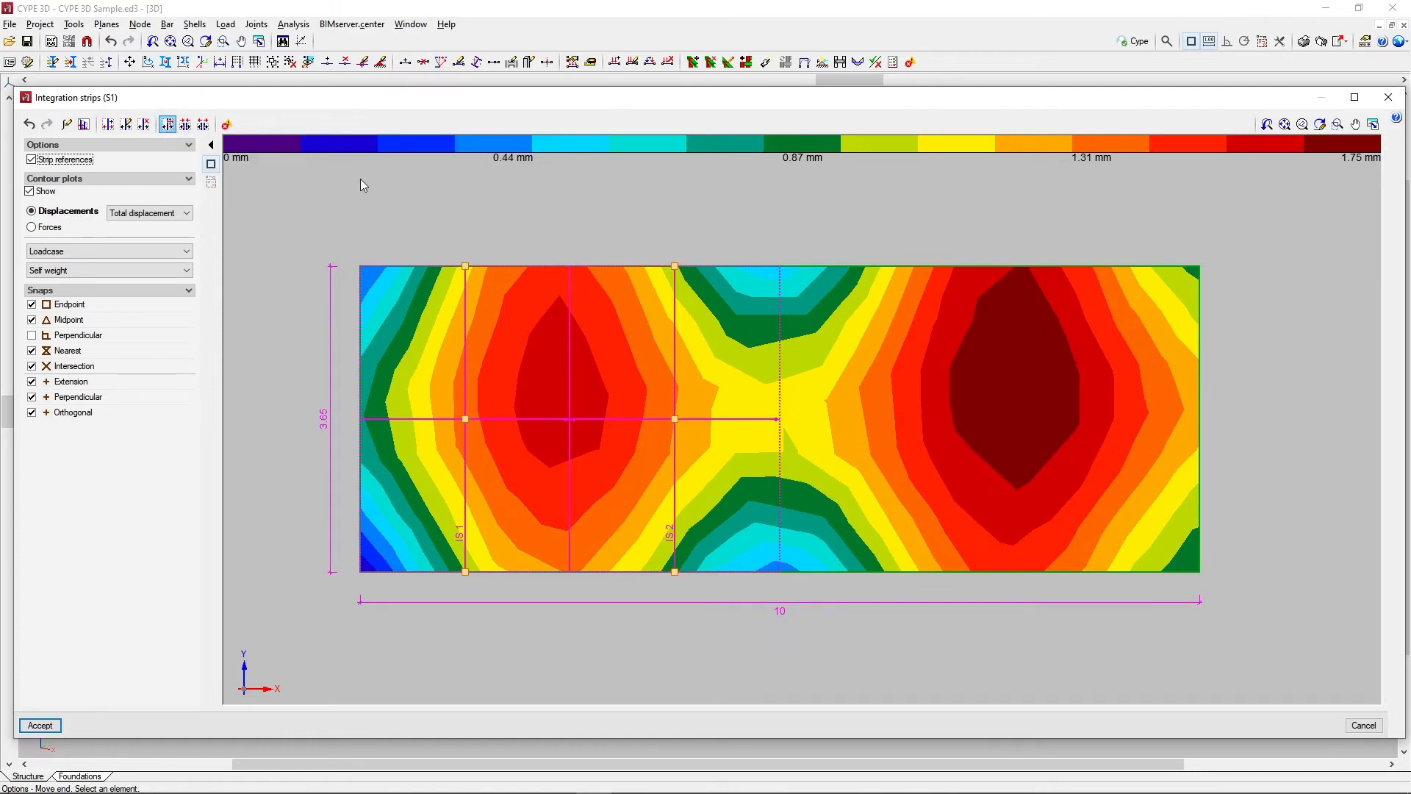
left_click(674, 266)
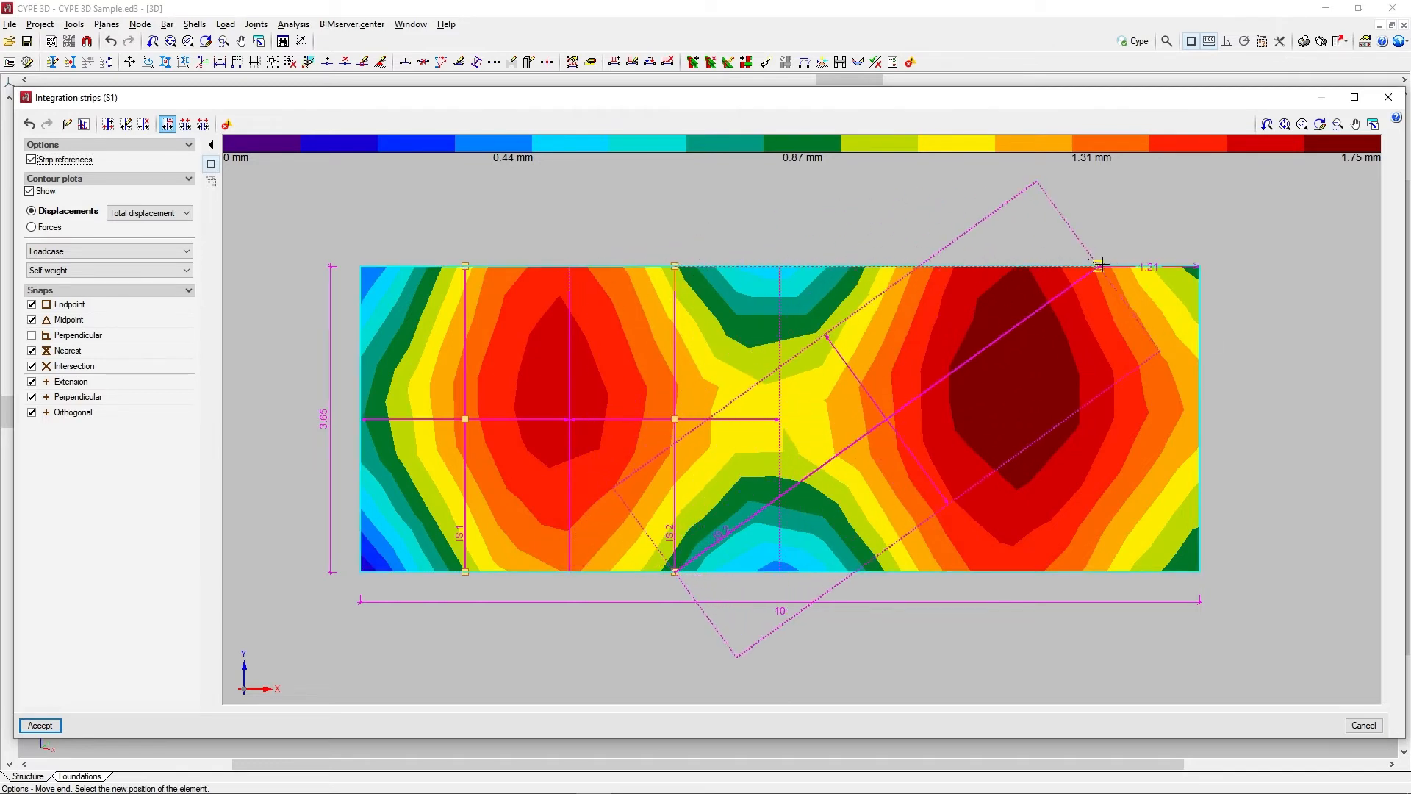
left_click(1217, 266)
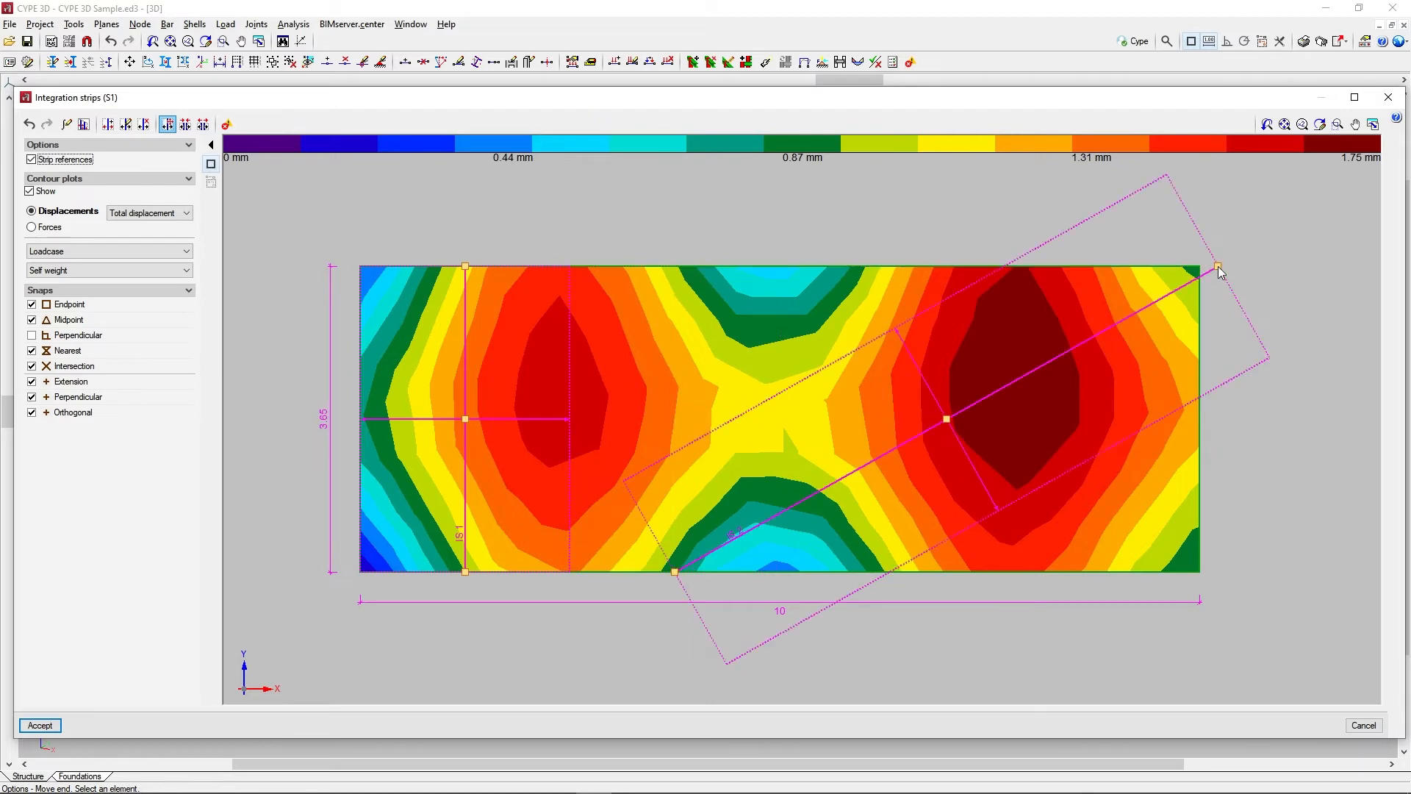
left_click(718, 556)
left_click(1216, 571)
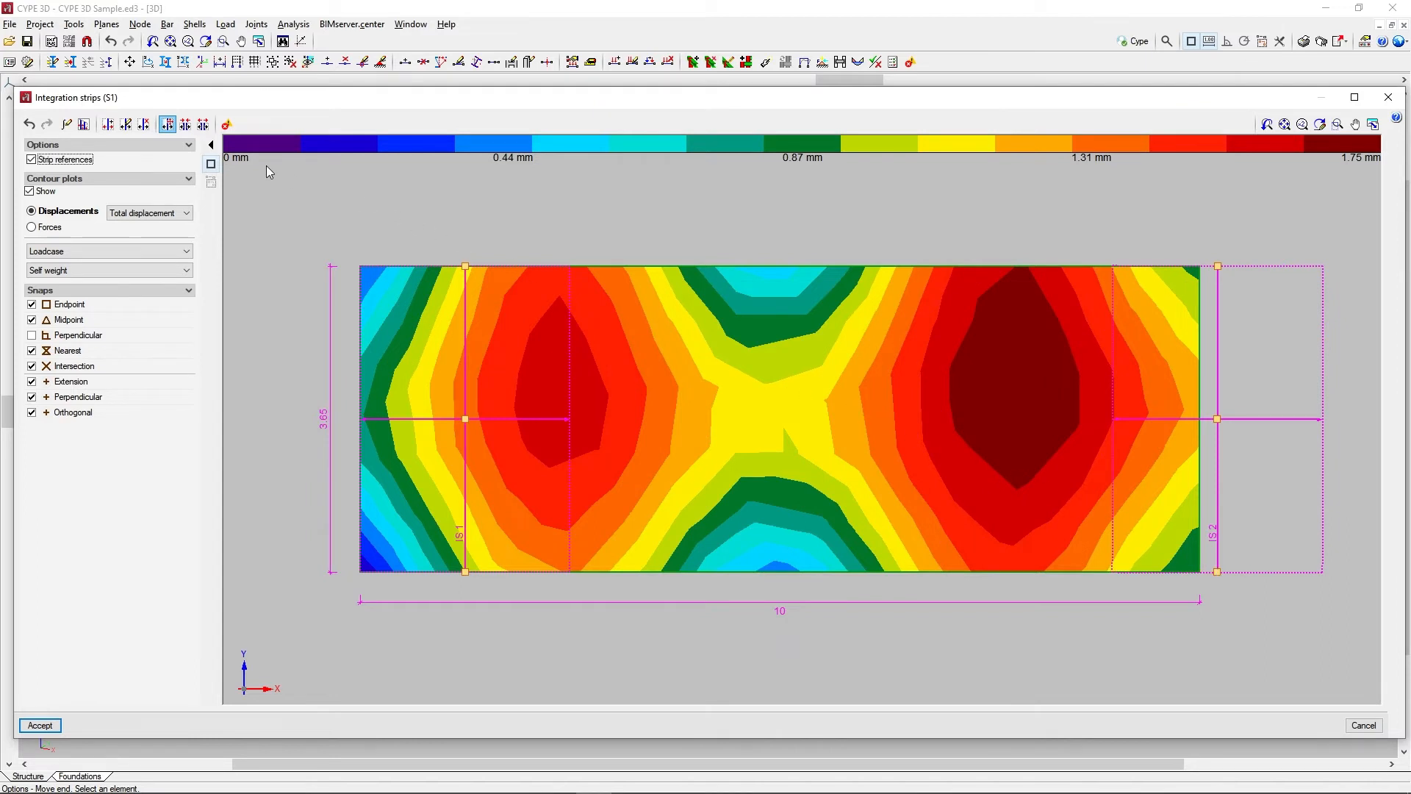
Join strips IS 1 and IS 2 into a single integration strip and divide it into 4 parts
left_click(186, 125)
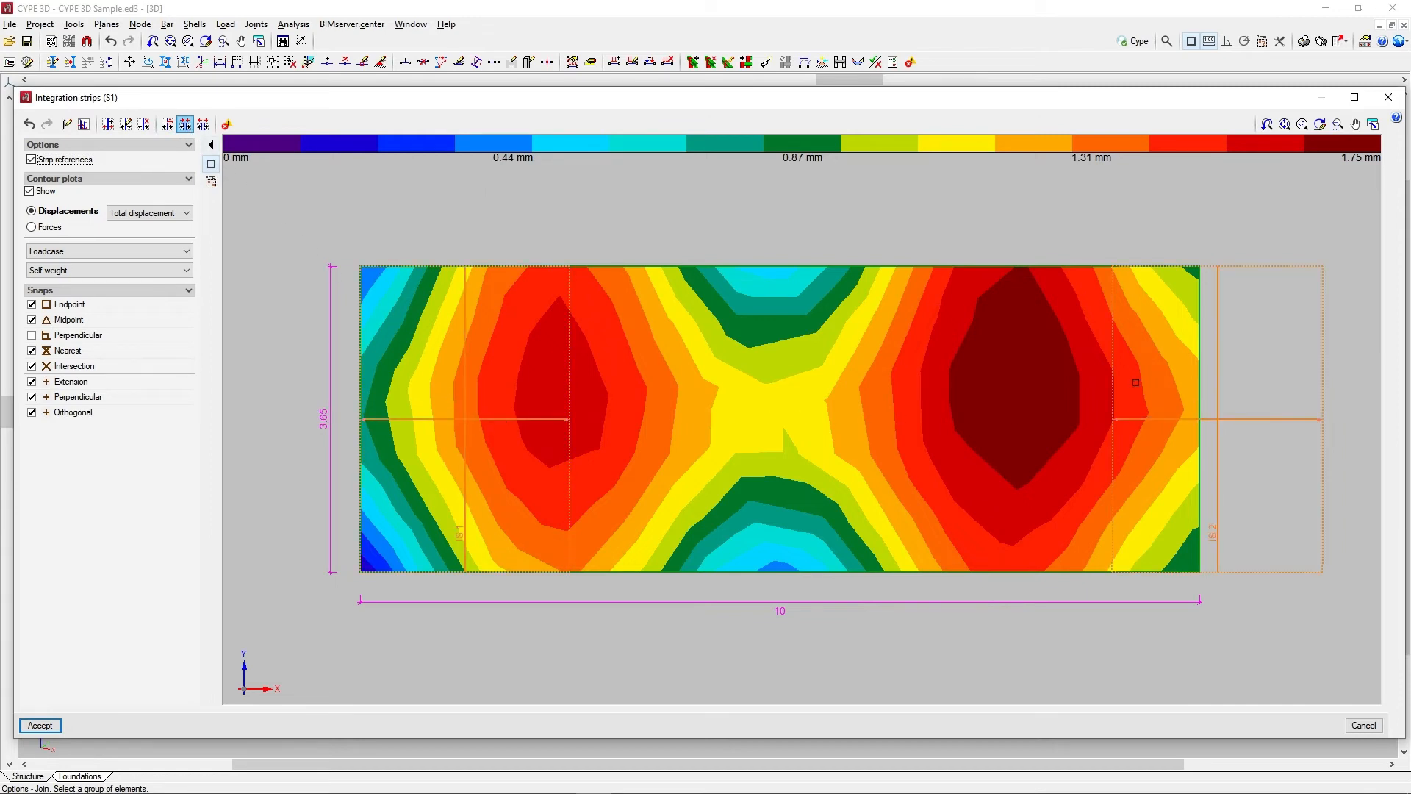
right_click(901, 229)
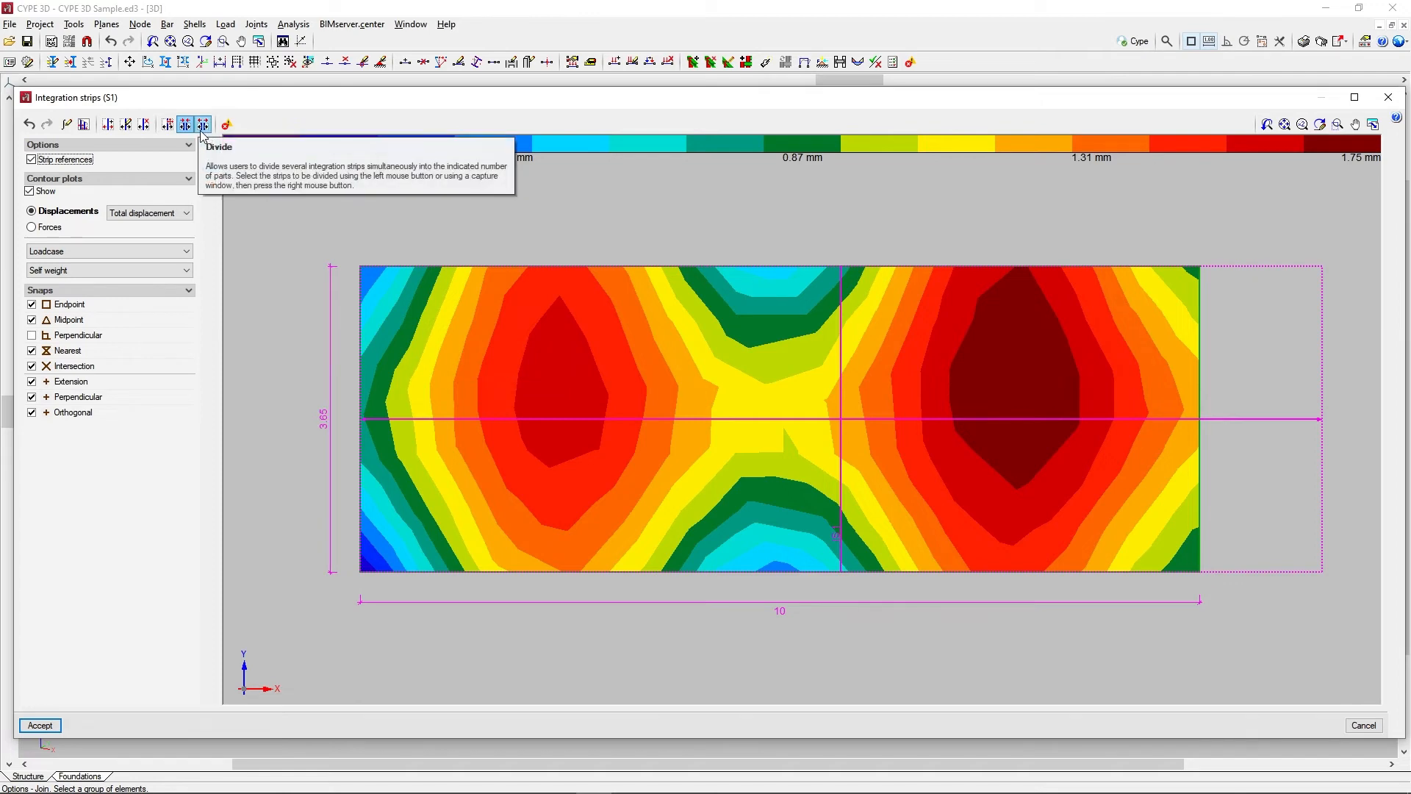
left_click(201, 131)
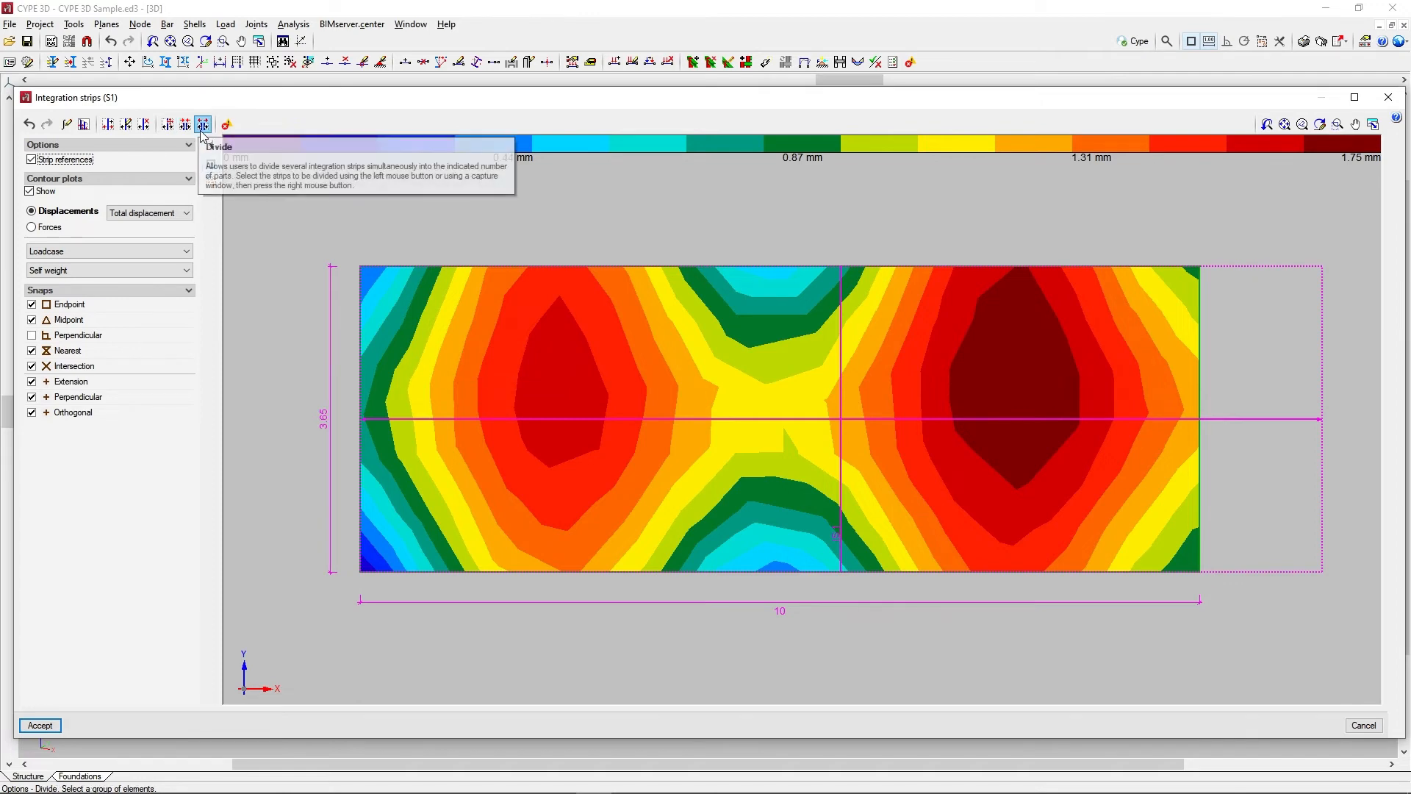
left_click(842, 424)
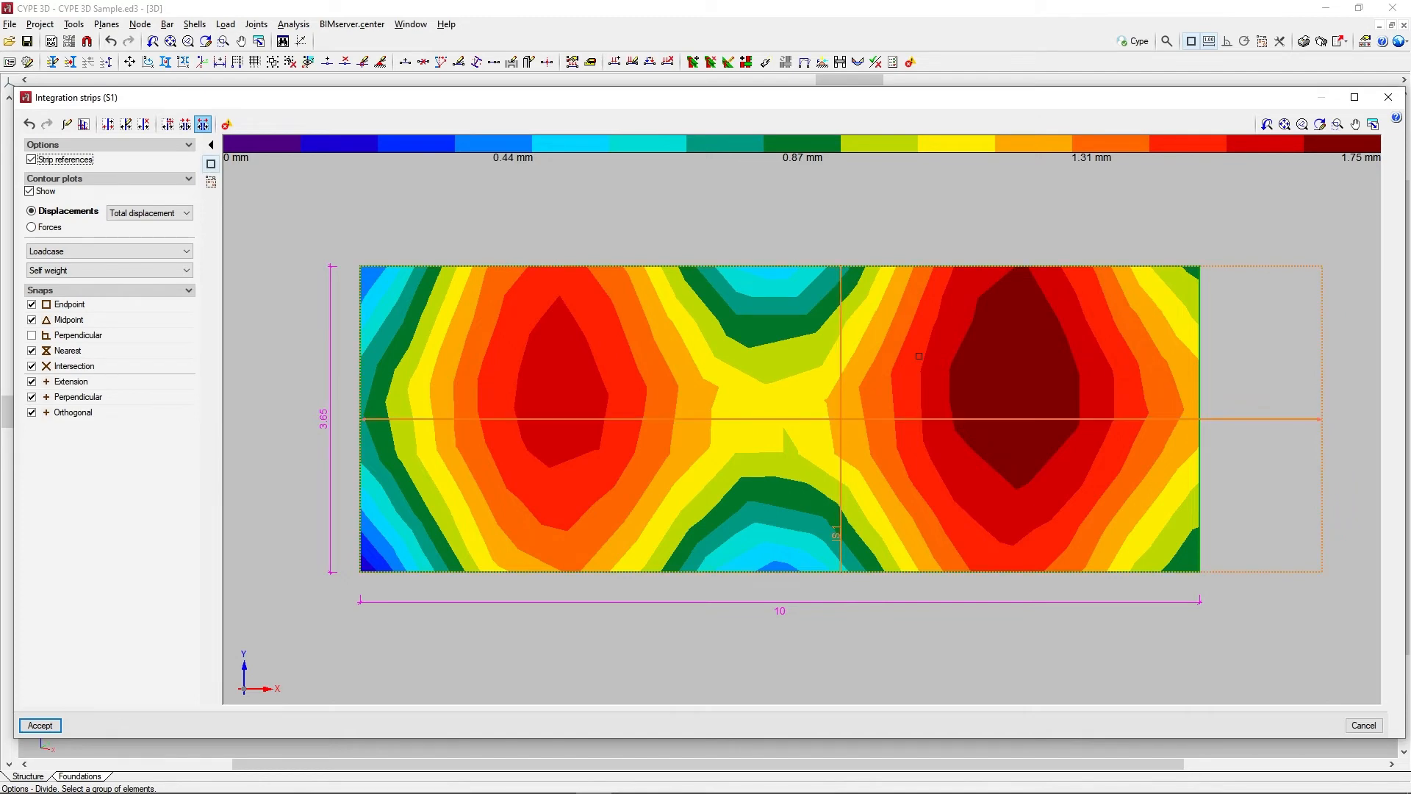
right_click(918, 355)
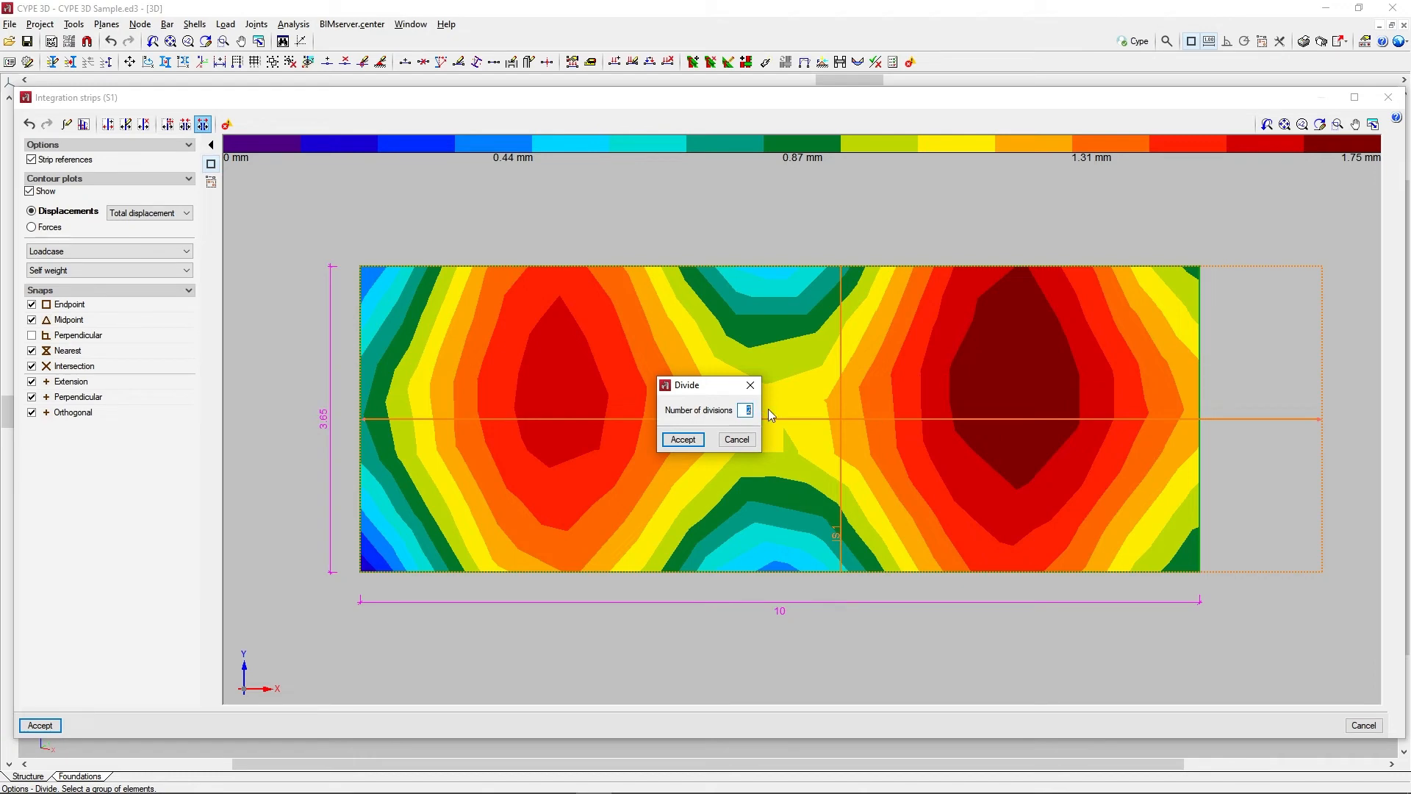
type("4")
left_click(695, 438)
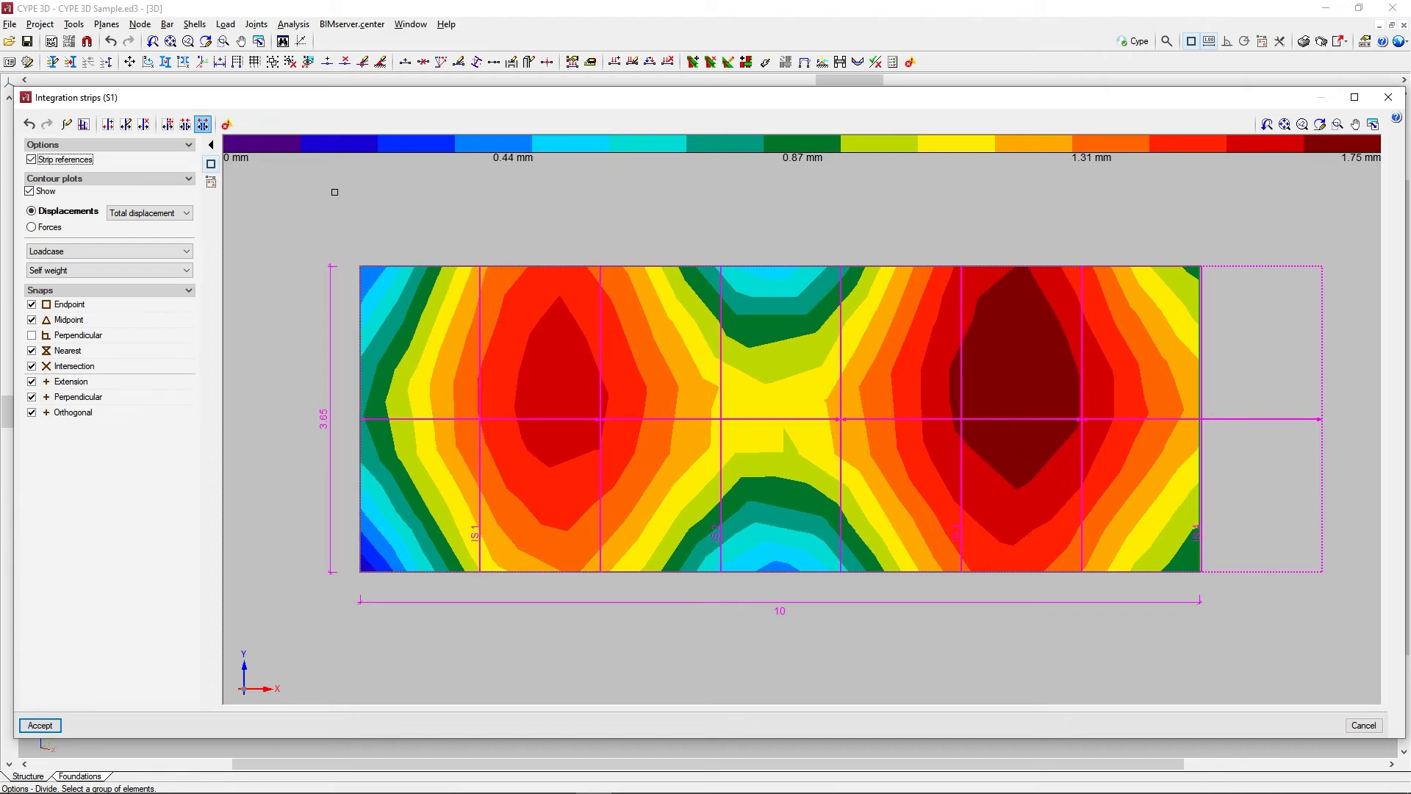
Show the incidents, check the warnings on the strip at the shell's right edge, and accept the integration strips of shell S1
left_click(231, 129)
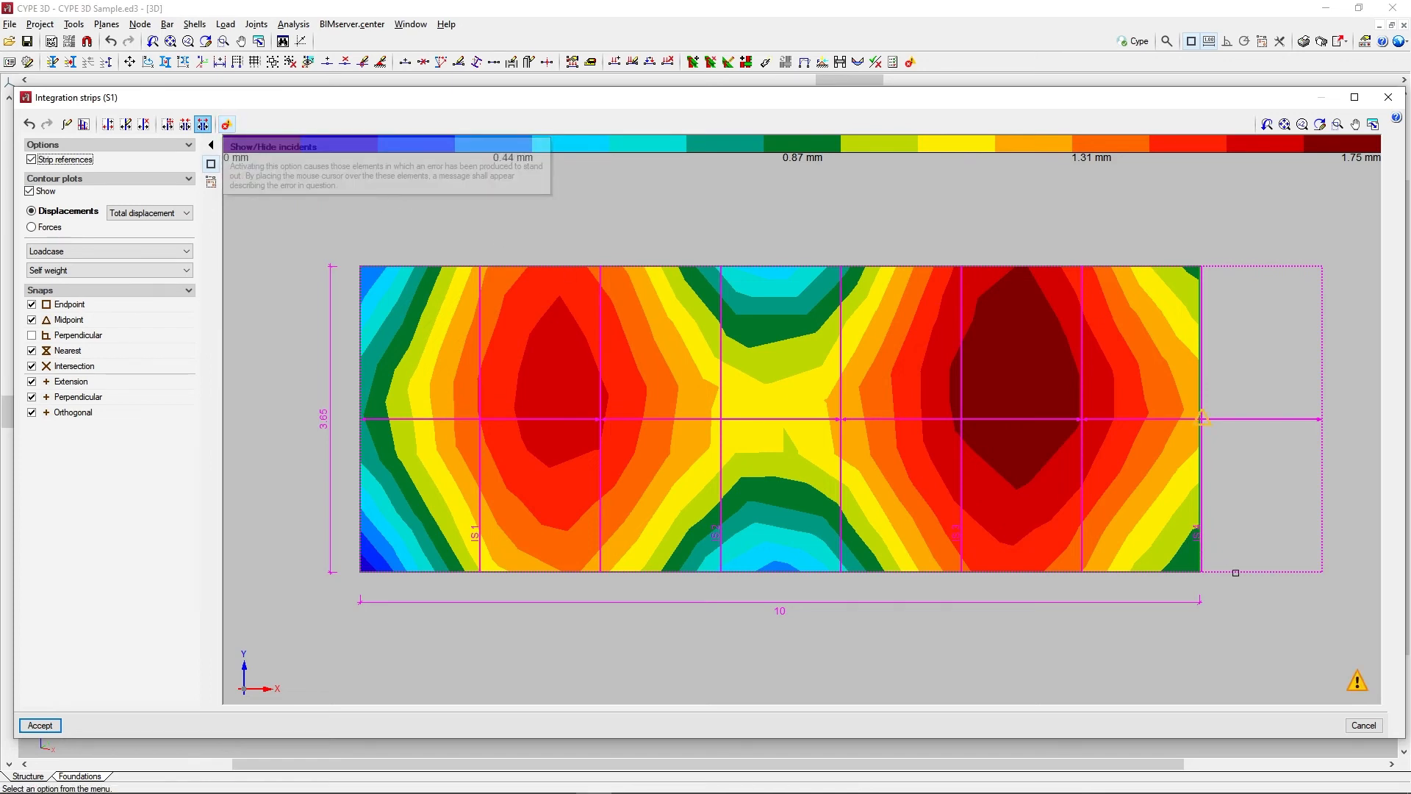
mouse_move(1357, 683)
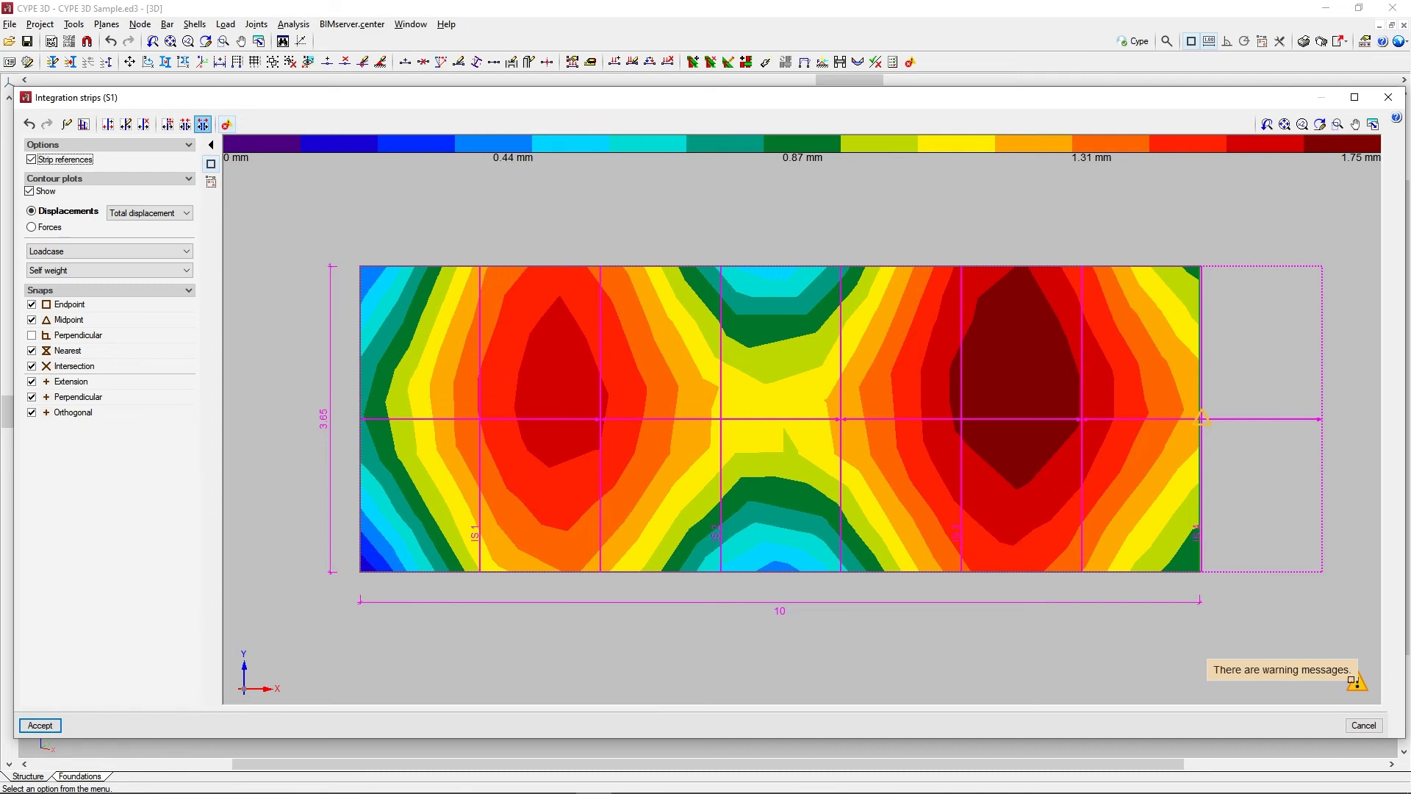
mouse_move(1200, 423)
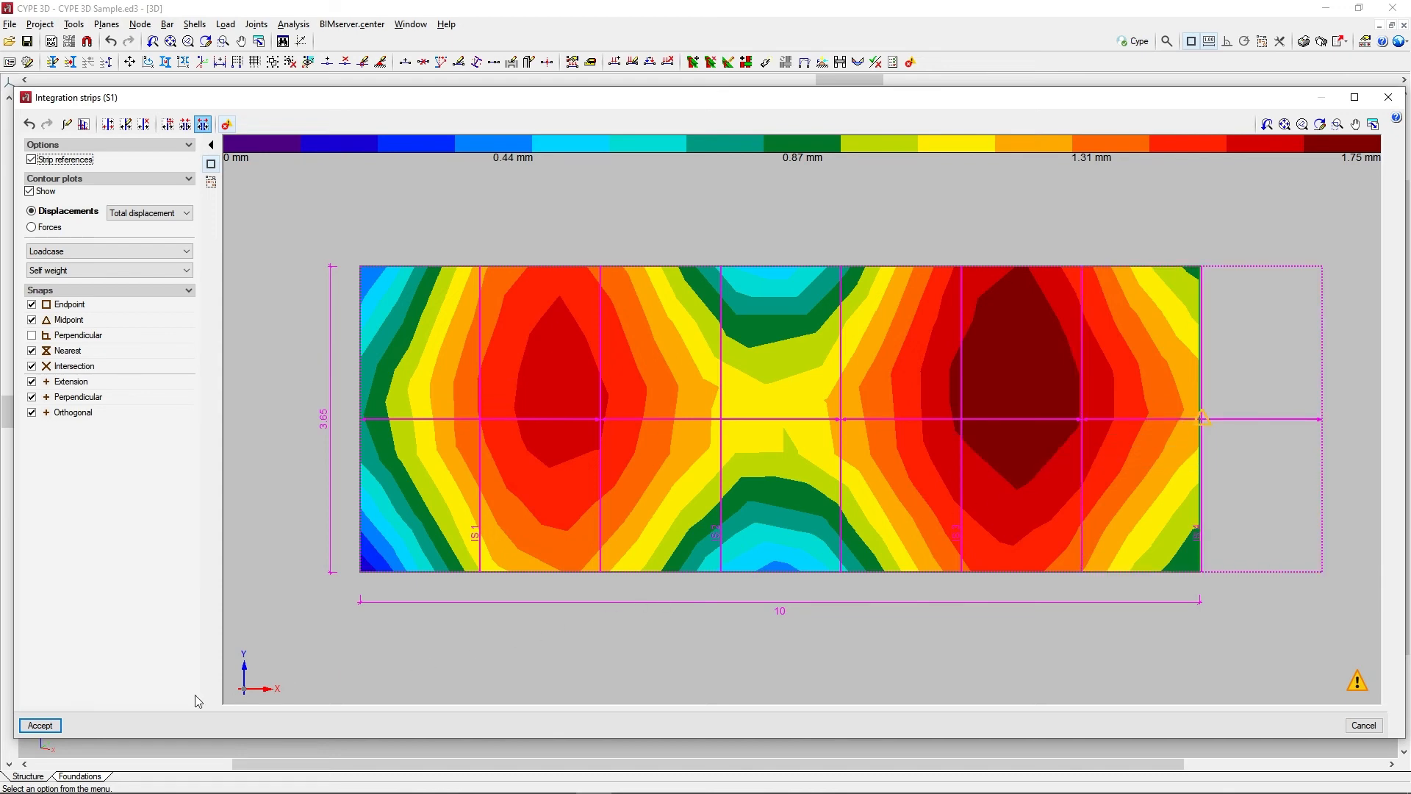
left_click(40, 725)
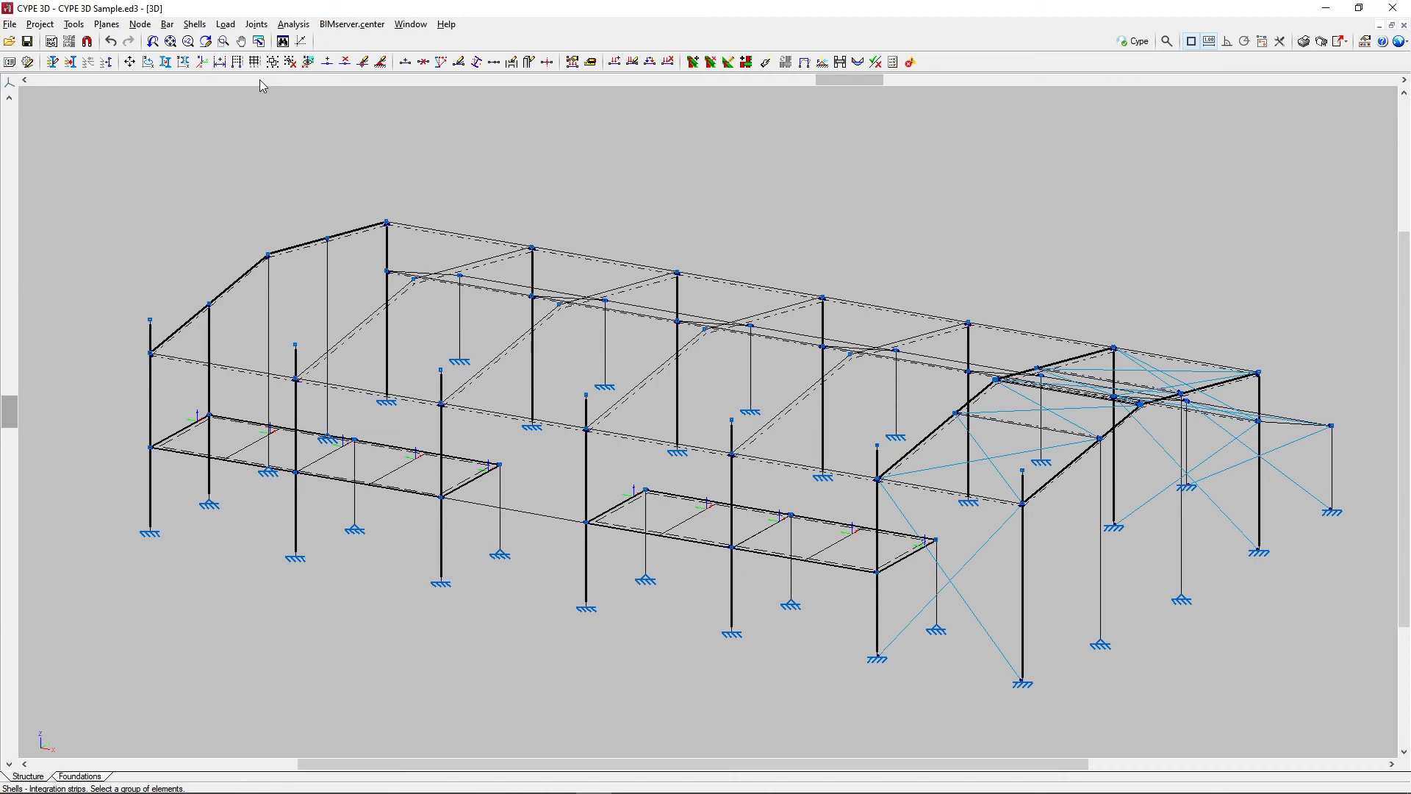
Display the force envelopes of integration strip IS 4 on shell S1 and examine its axial, shear and moment values
left_click(297, 26)
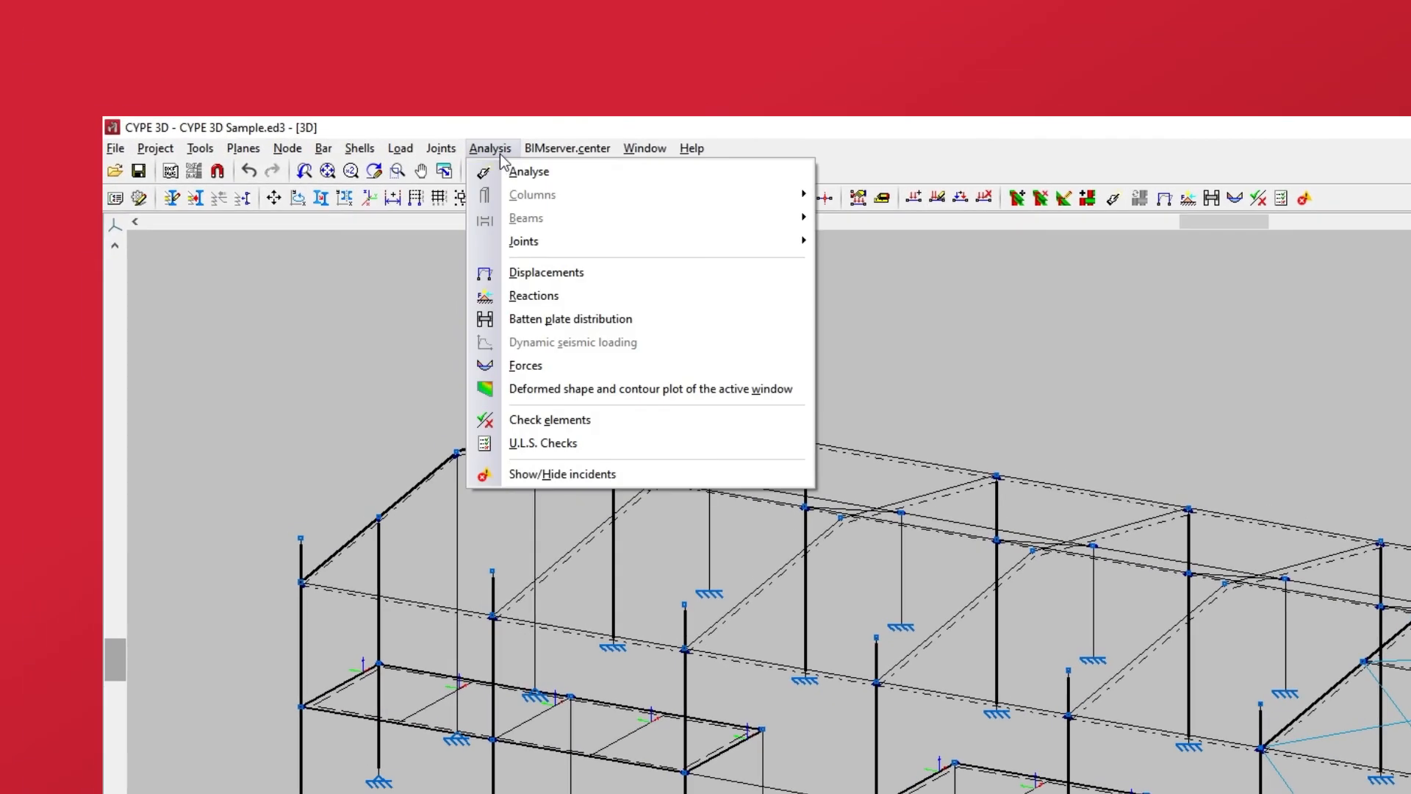
left_click(525, 365)
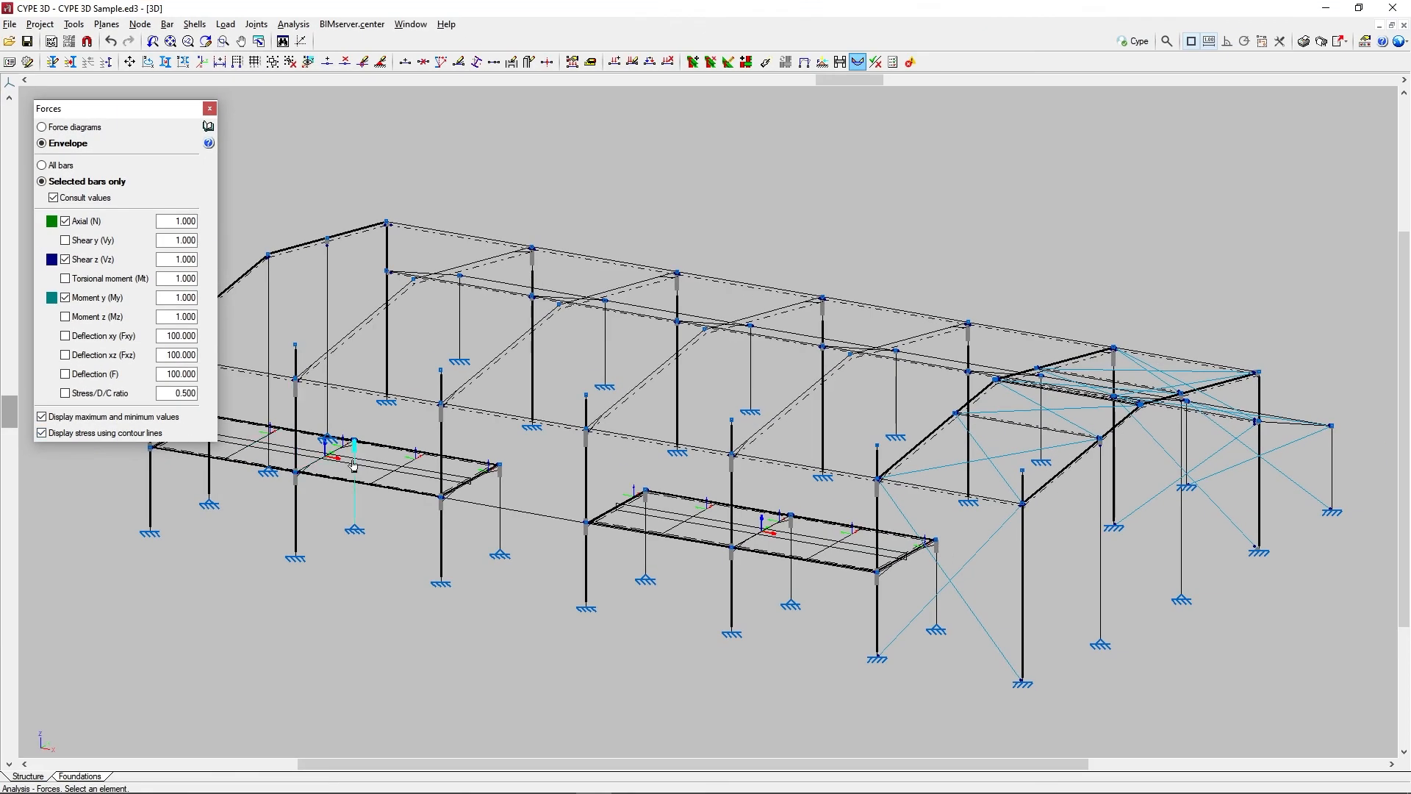
left_click(380, 476)
scroll(382, 476, "up", 1)
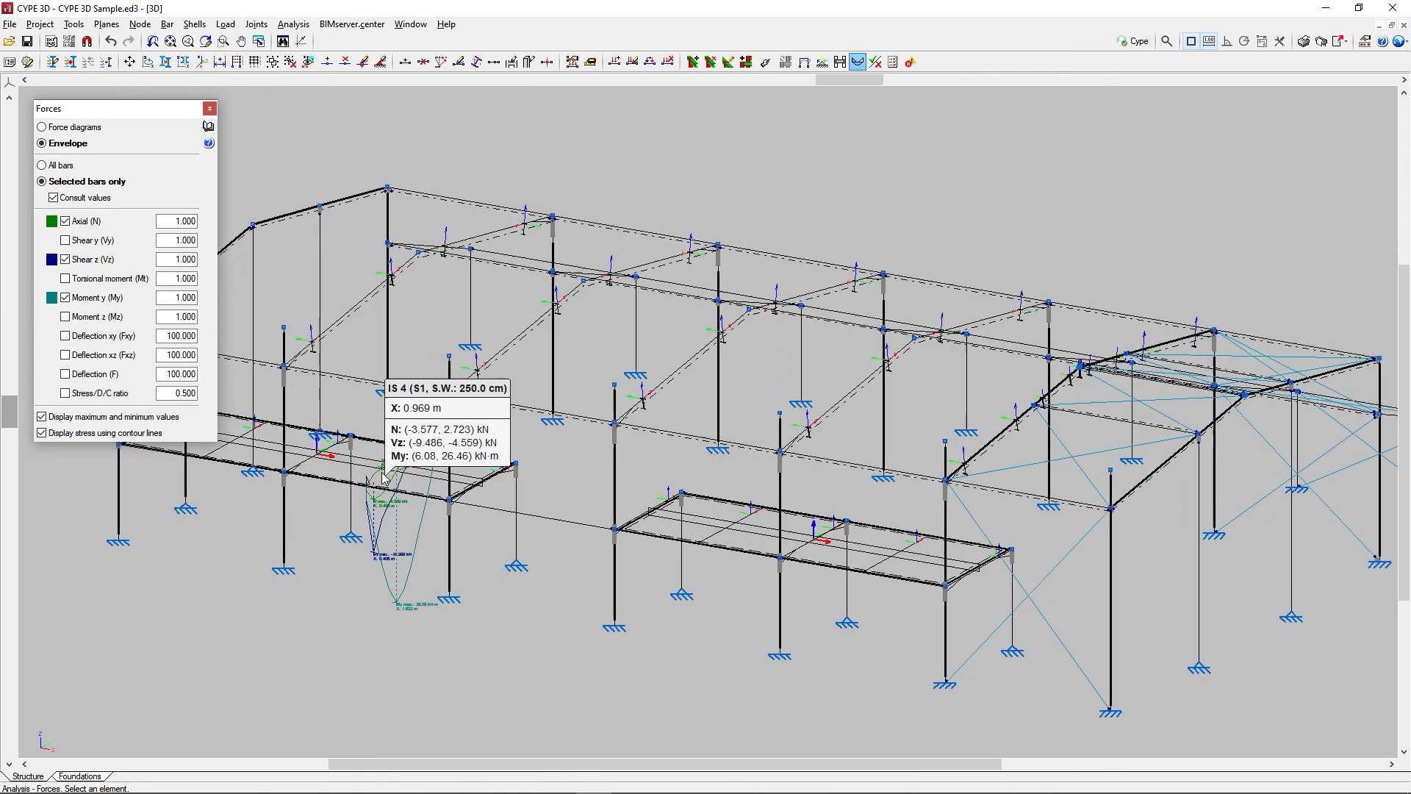
scroll(384, 476, "up", 5)
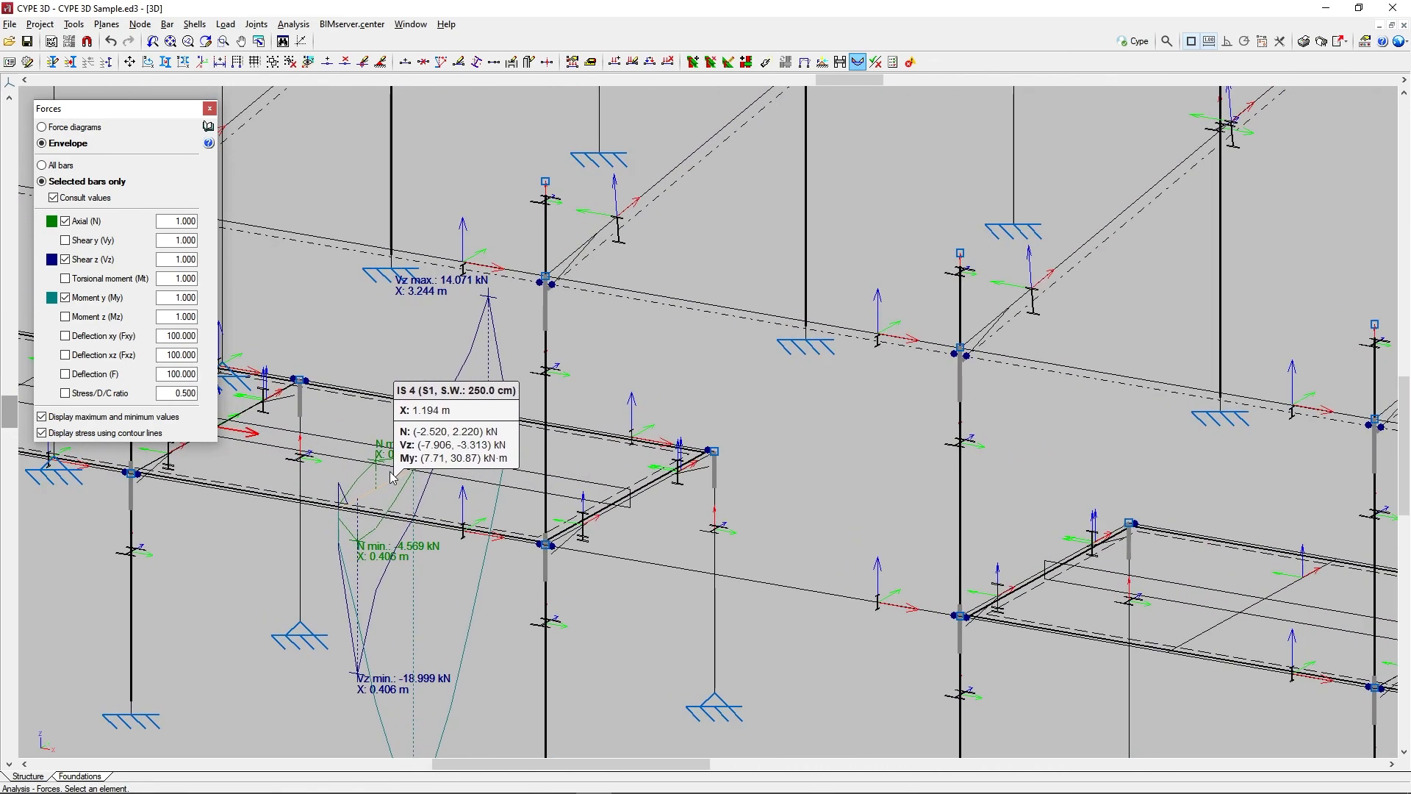